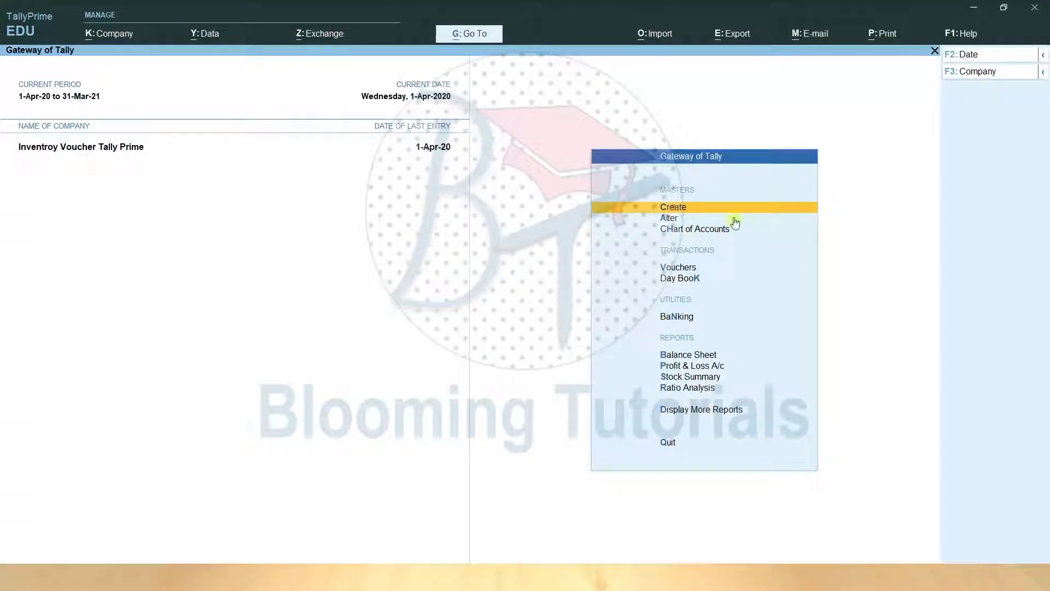
Step: Enable Cost Centres in the company features and save the setting
left_click(730, 206)
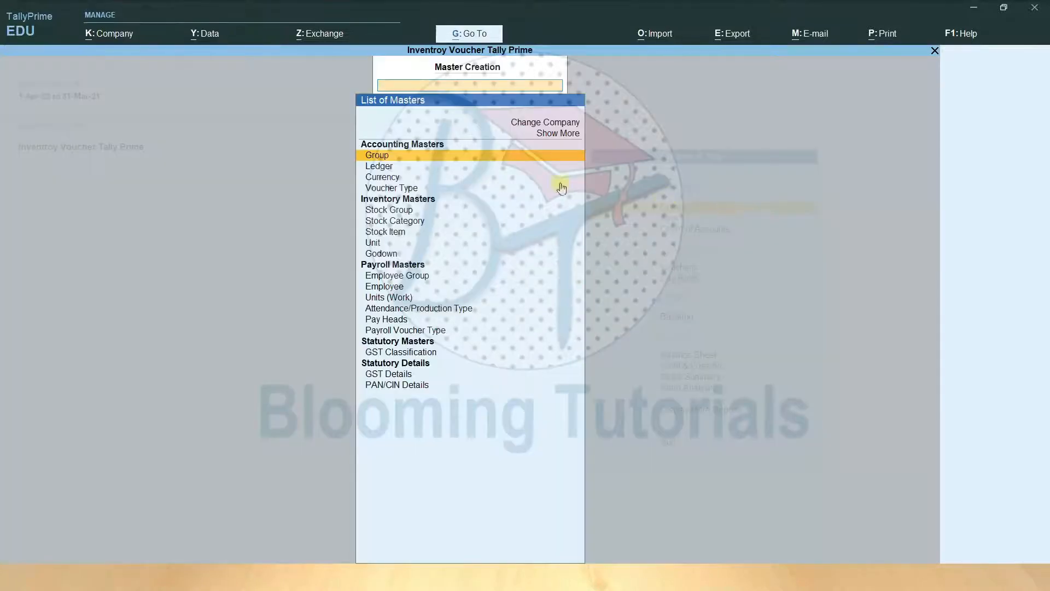
left_click(557, 133)
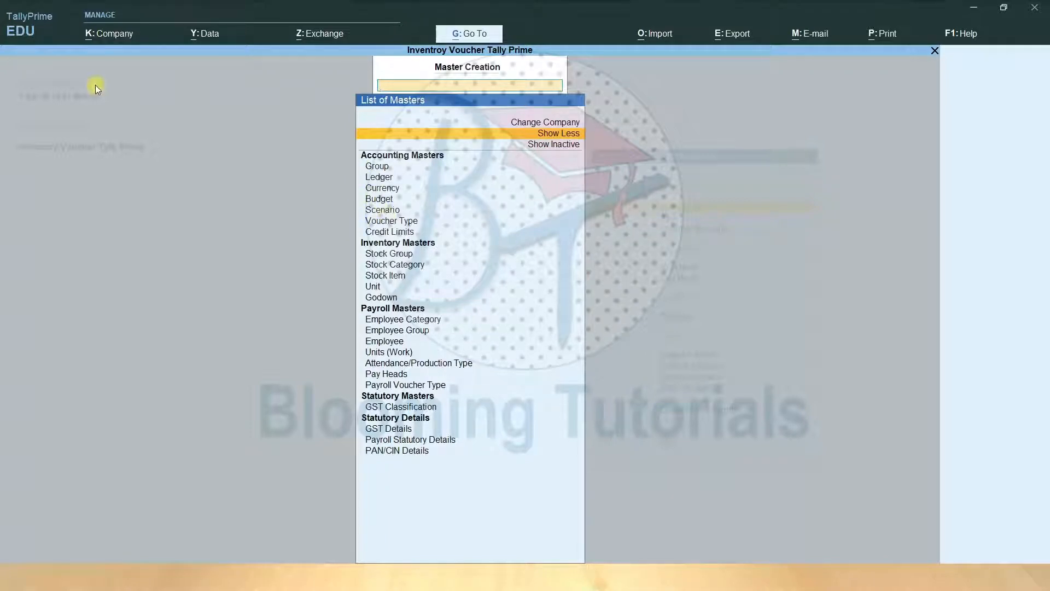
left_click(114, 38)
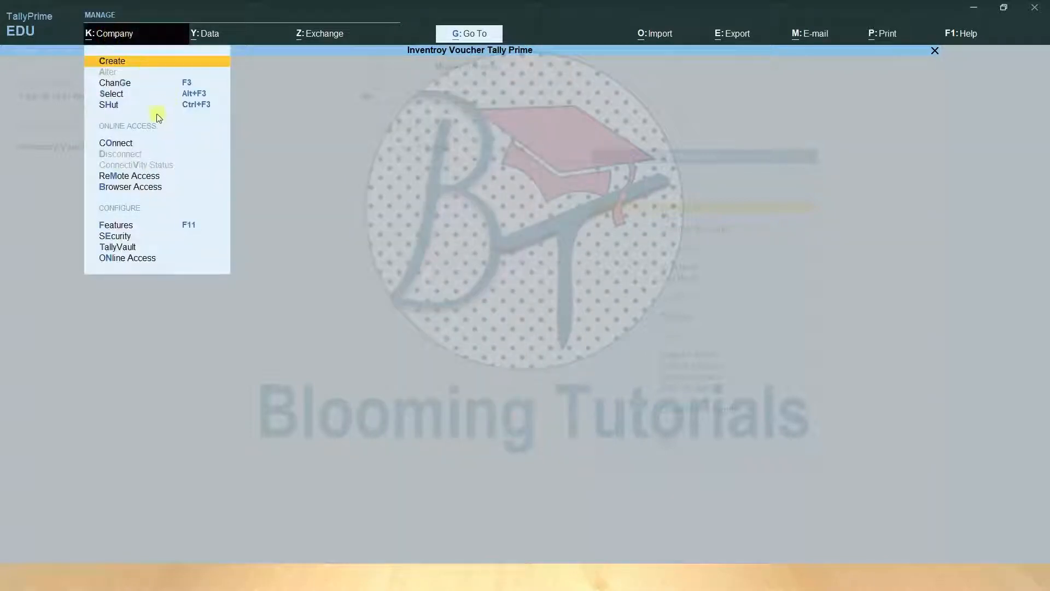
left_click(167, 225)
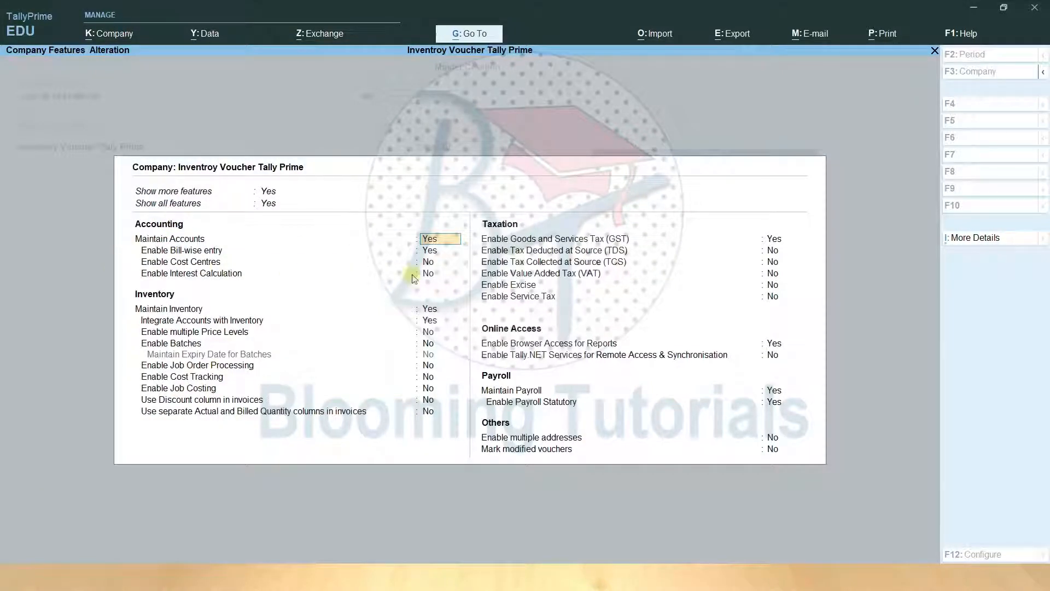
left_click(428, 266)
type("y")
key("Return")
key("ctrl+a")
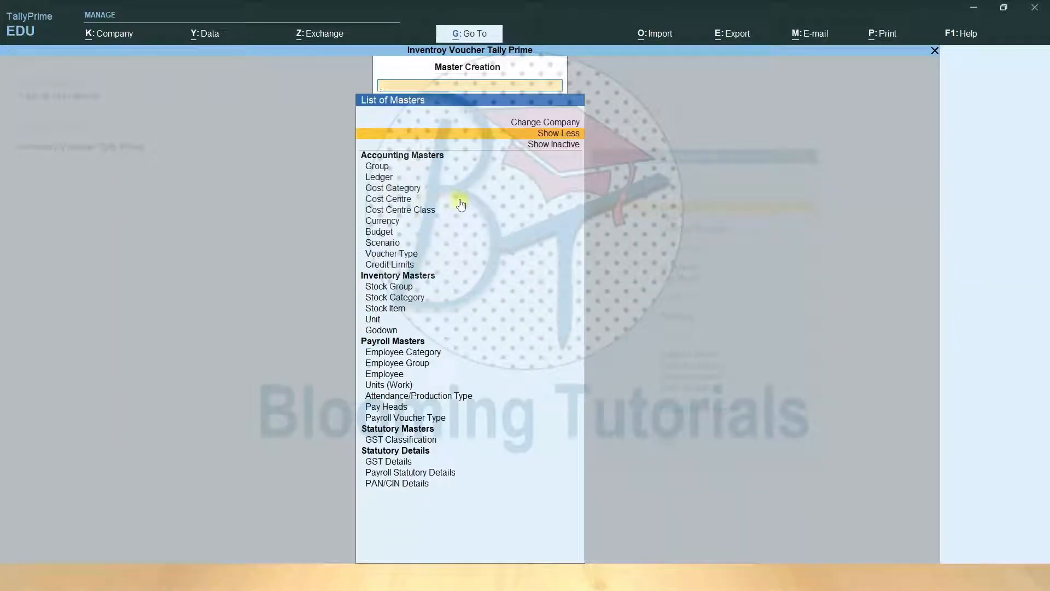
Step: Create a cost category named Sales Excutives with revenue items allocated and non-revenue items not allocated
left_click(407, 191)
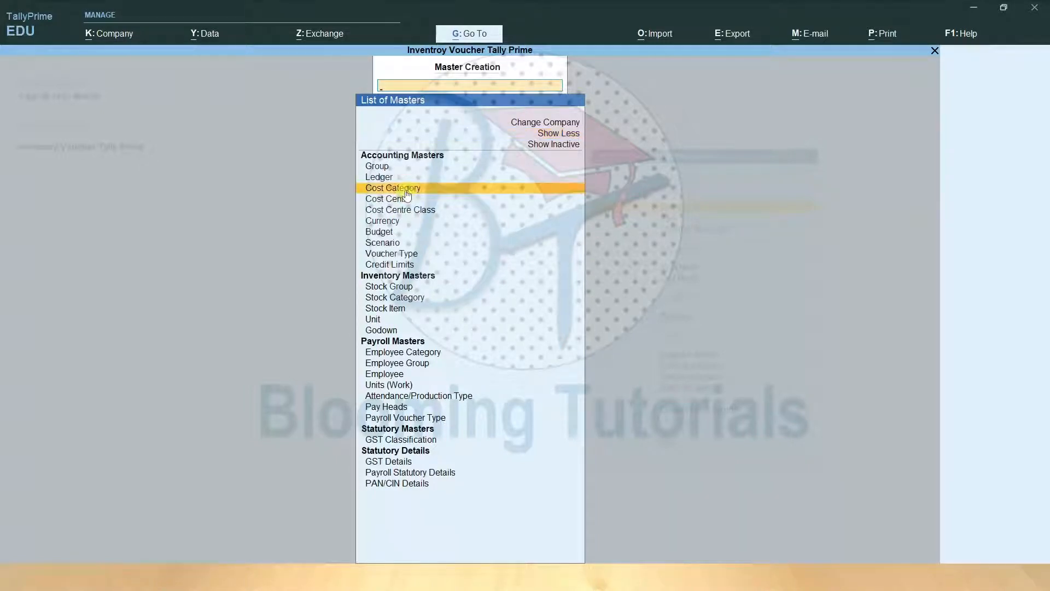
left_click(405, 191)
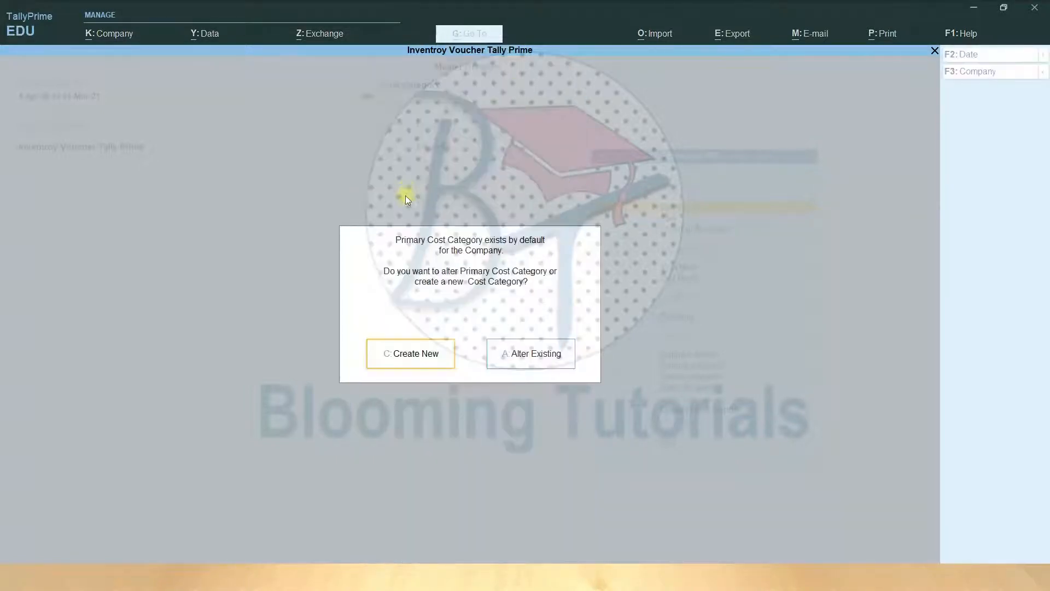
left_click(421, 355)
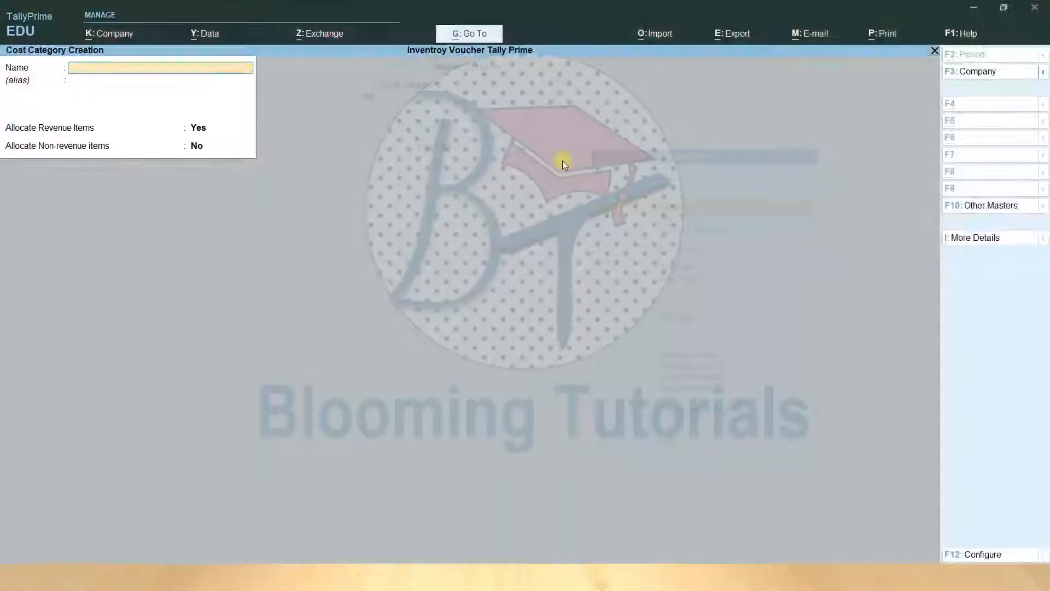
type("Sales Excutives")
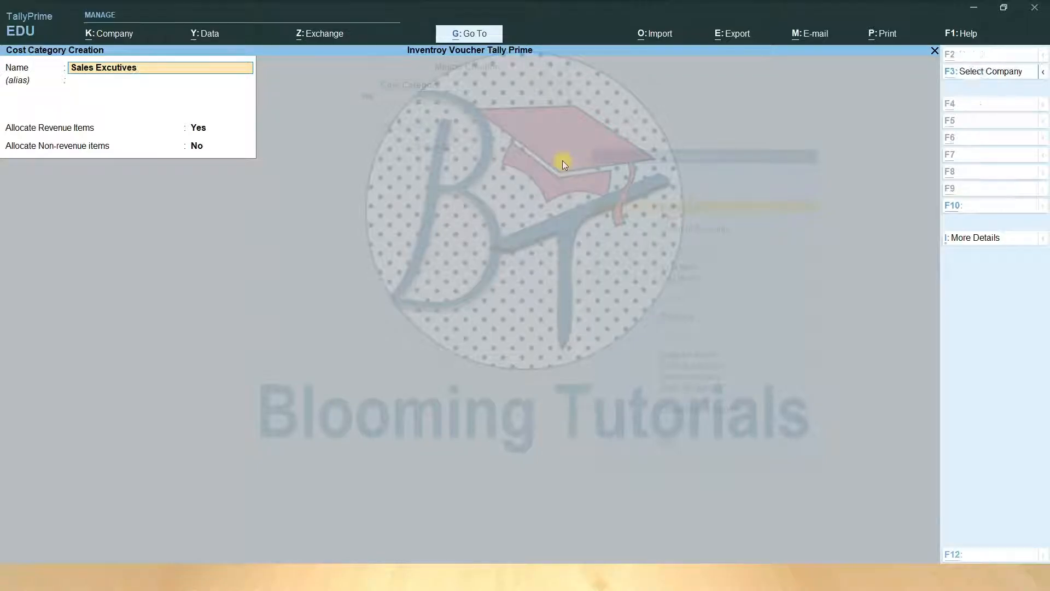
key("alt+Tab")
key("alt+Tab")
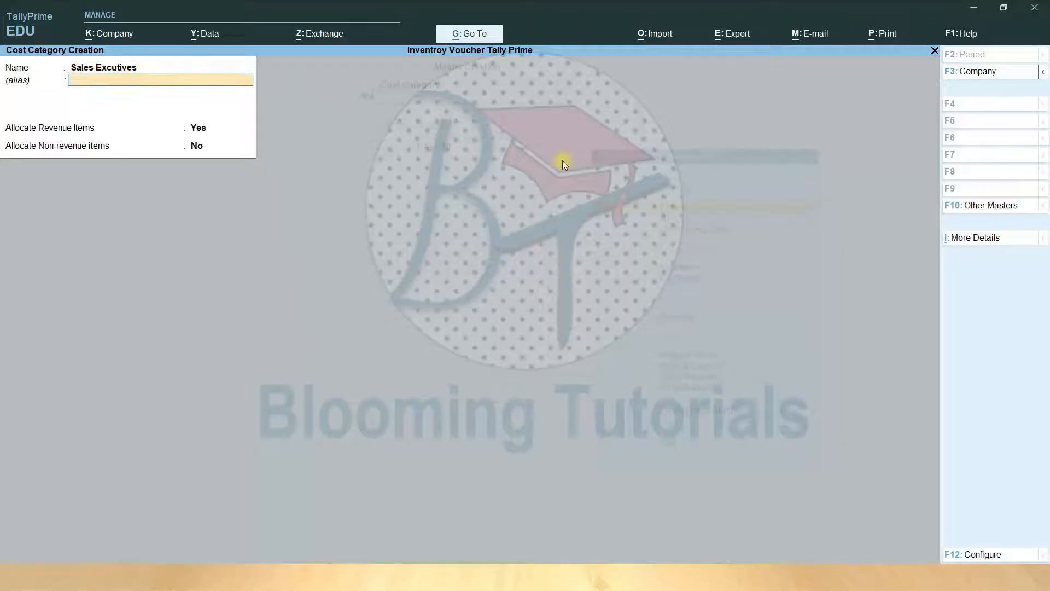
key("Return")
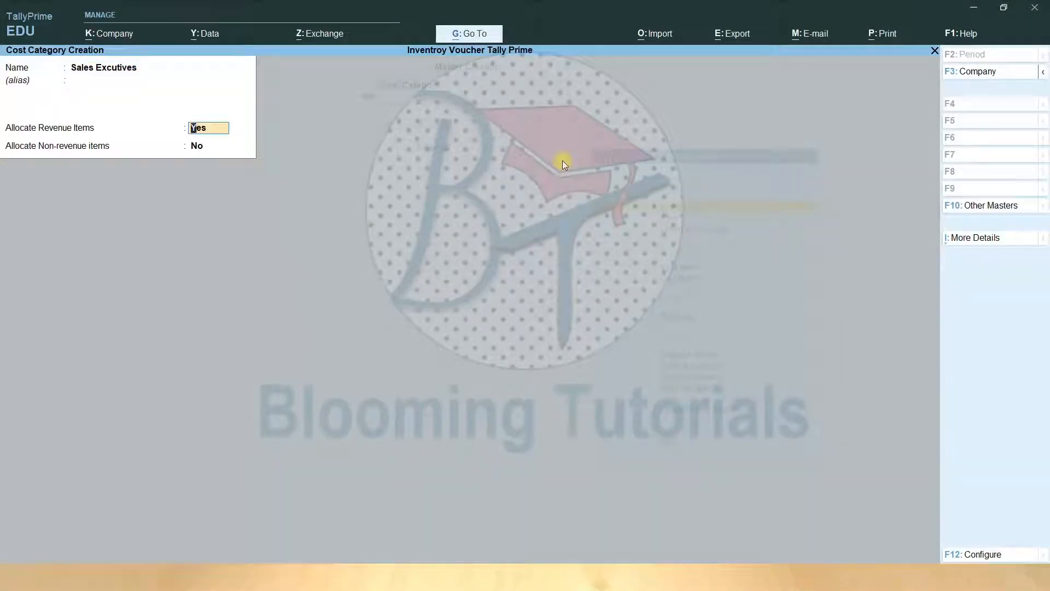
key("Return")
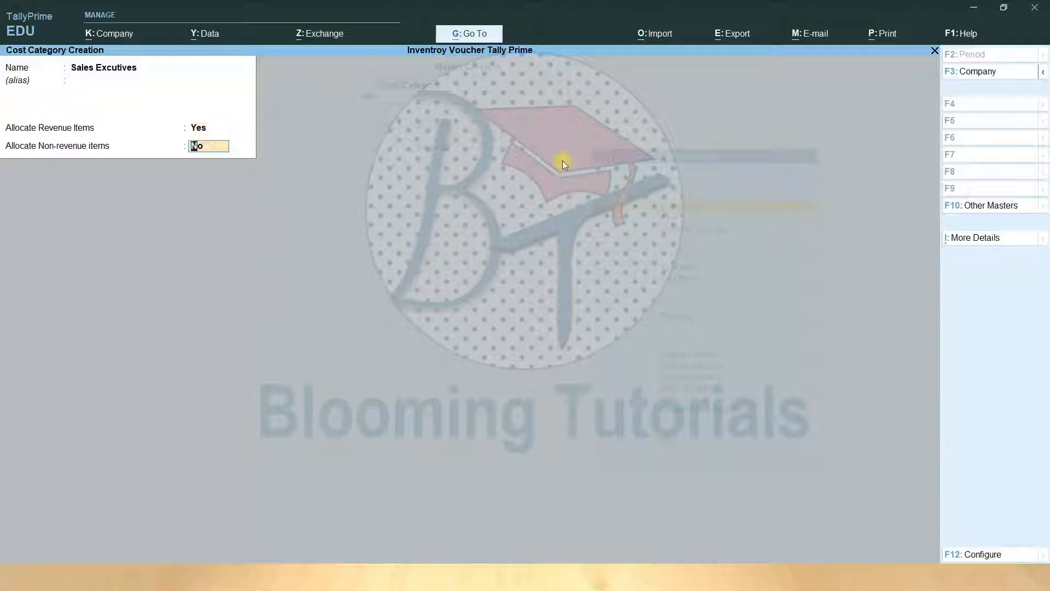
key("Return")
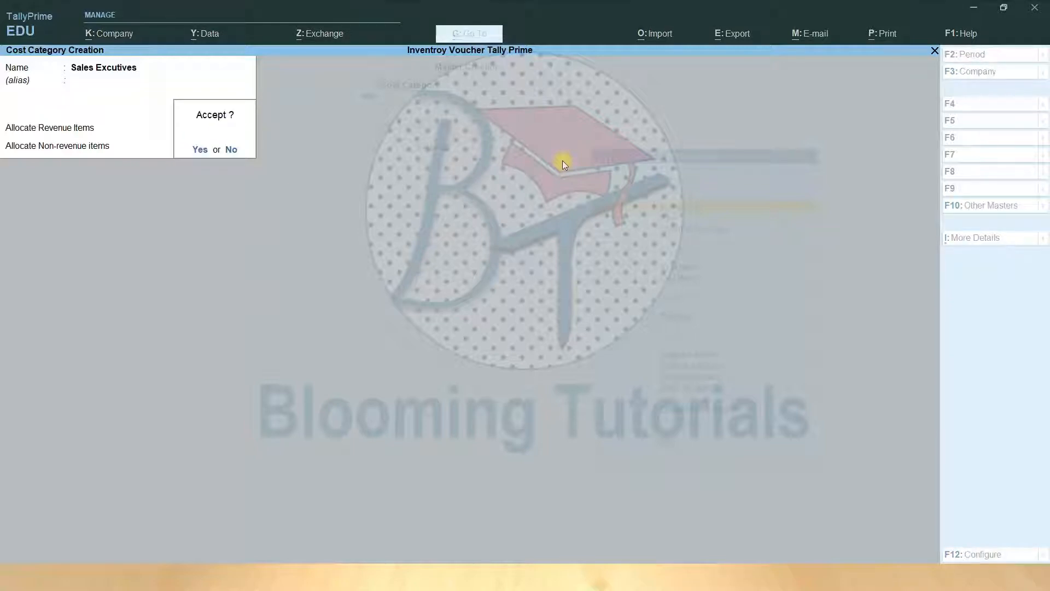
key("Return")
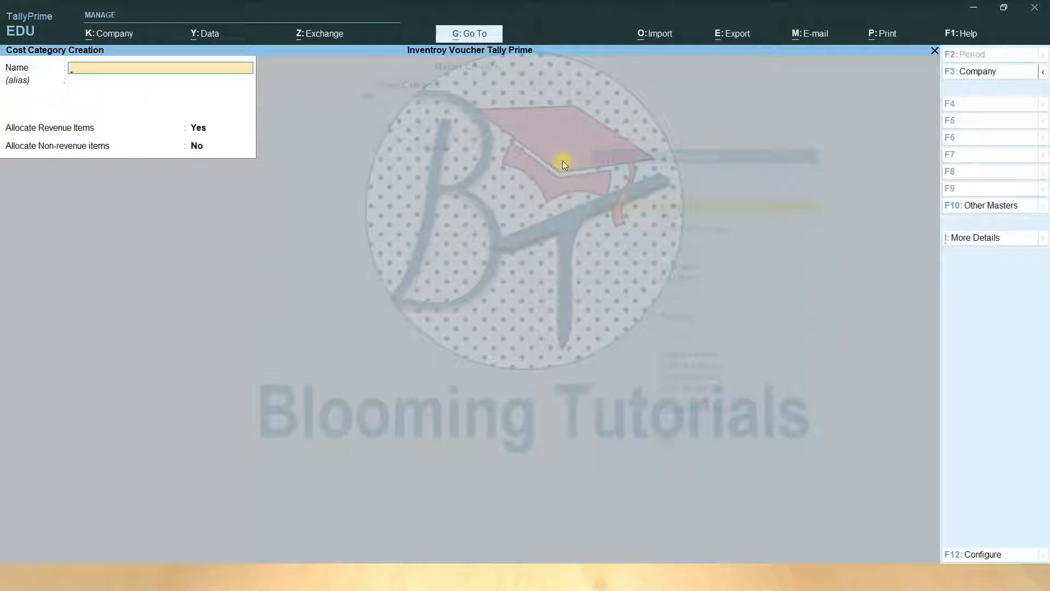
key("Escape")
key("Return")
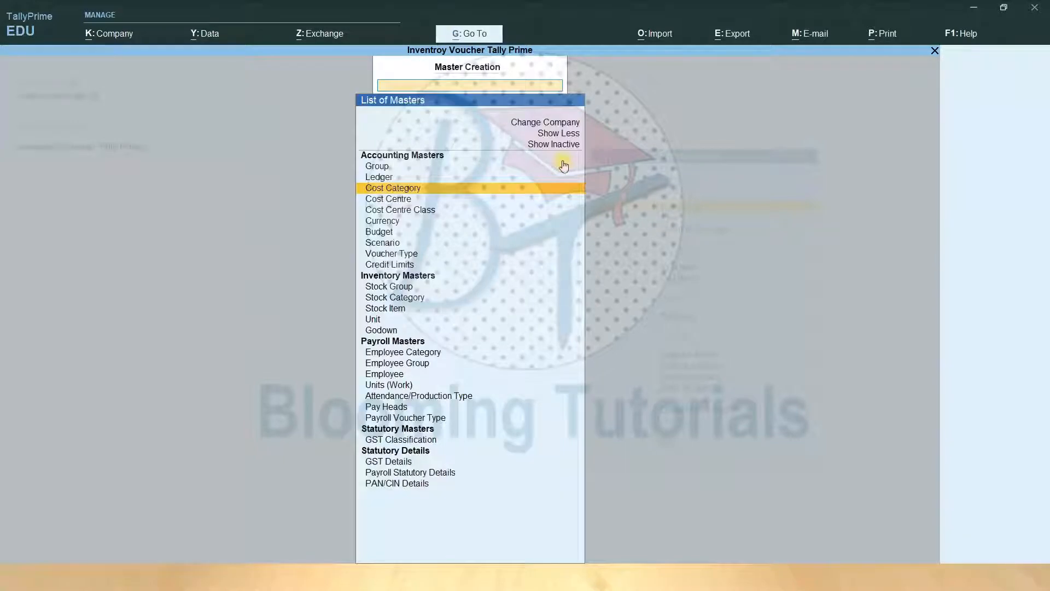
Step: Create the first sales executive's cost centre in the Sales Excutives category, under Primary, entering the executive's name
key("Down")
key("Return")
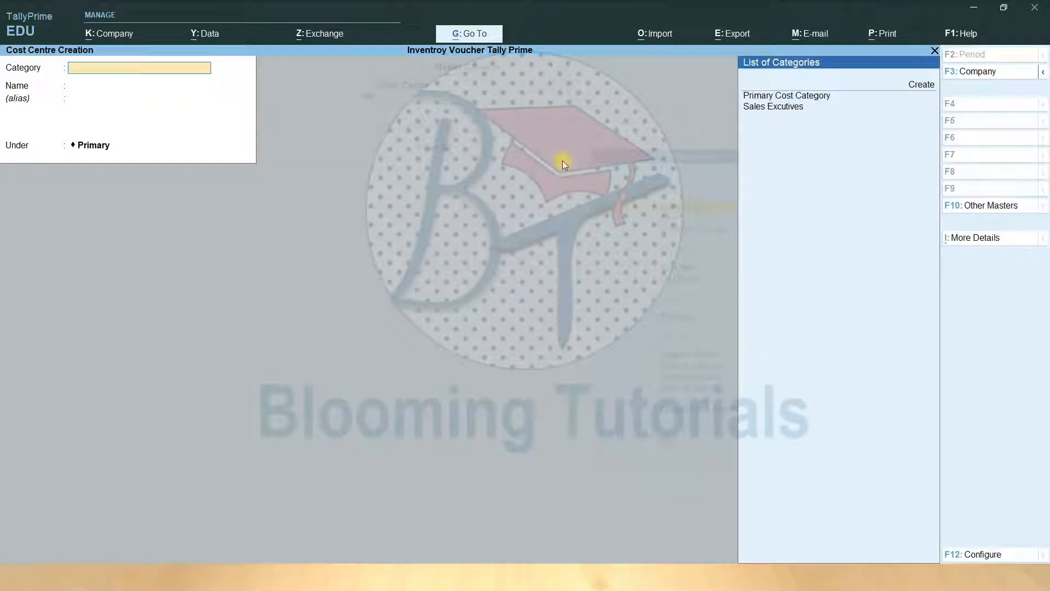
key("Down")
key("Down")
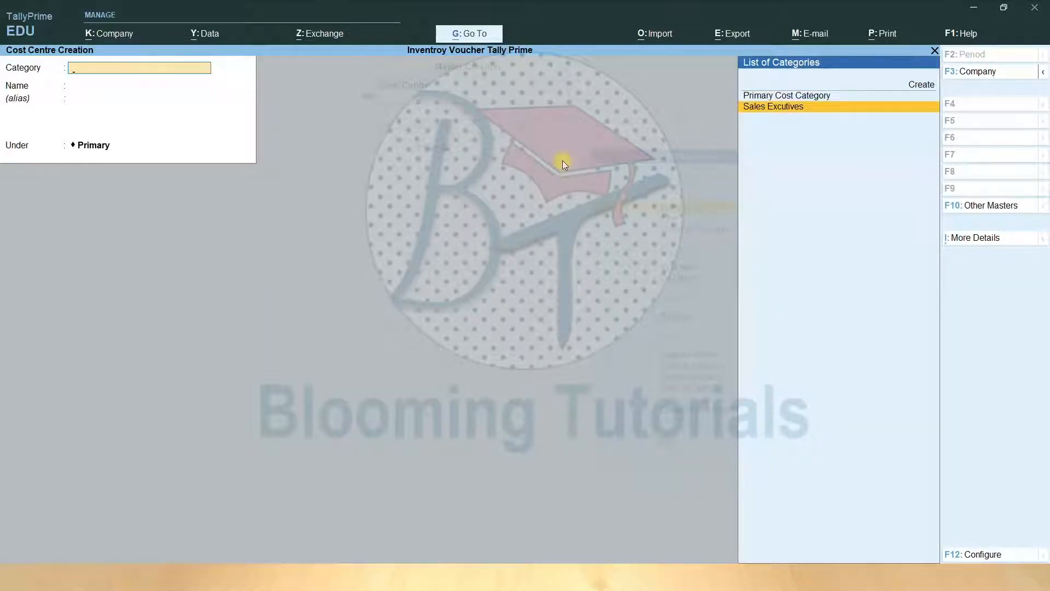
key("Return")
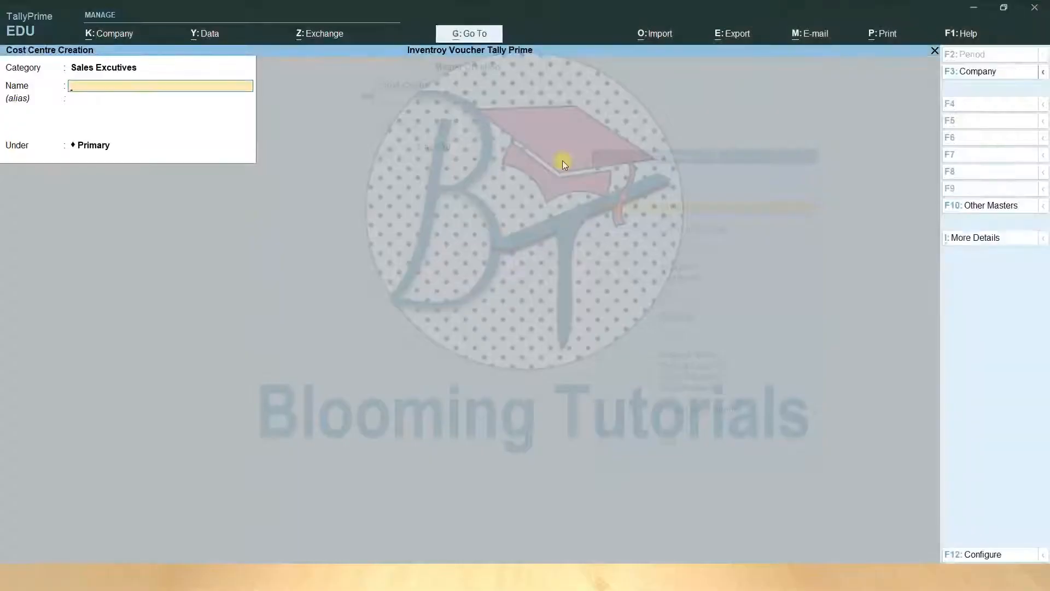
type("Sriraj")
key("Return")
key("Return")
key("Return")
key("Return")
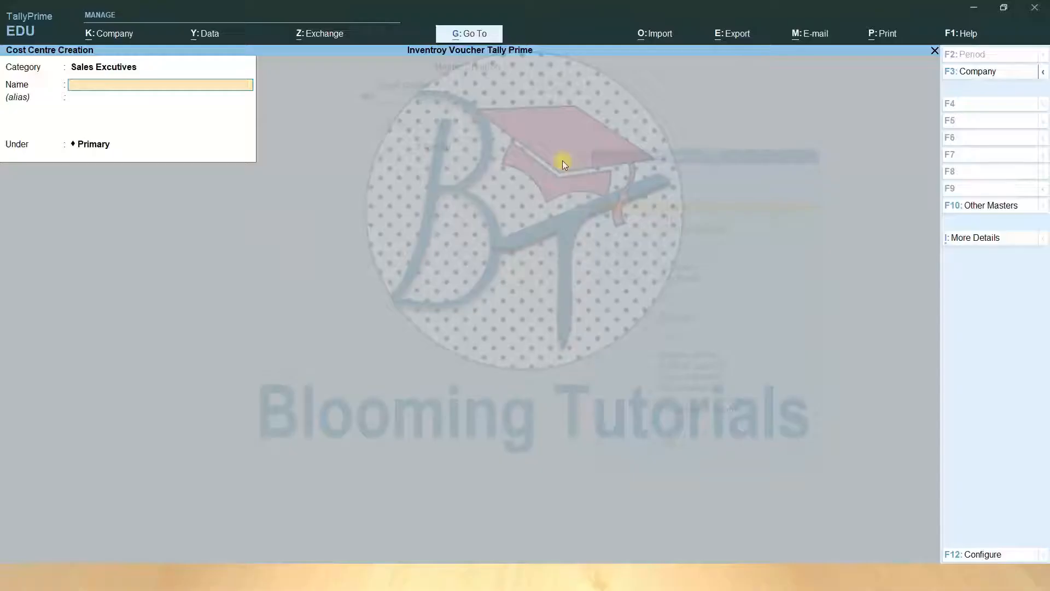
Step: Add a cost centre for the second sales executive by name, keeping it under Primary
type("Hari")
key("Return")
key("Return")
key("Return")
key("Return")
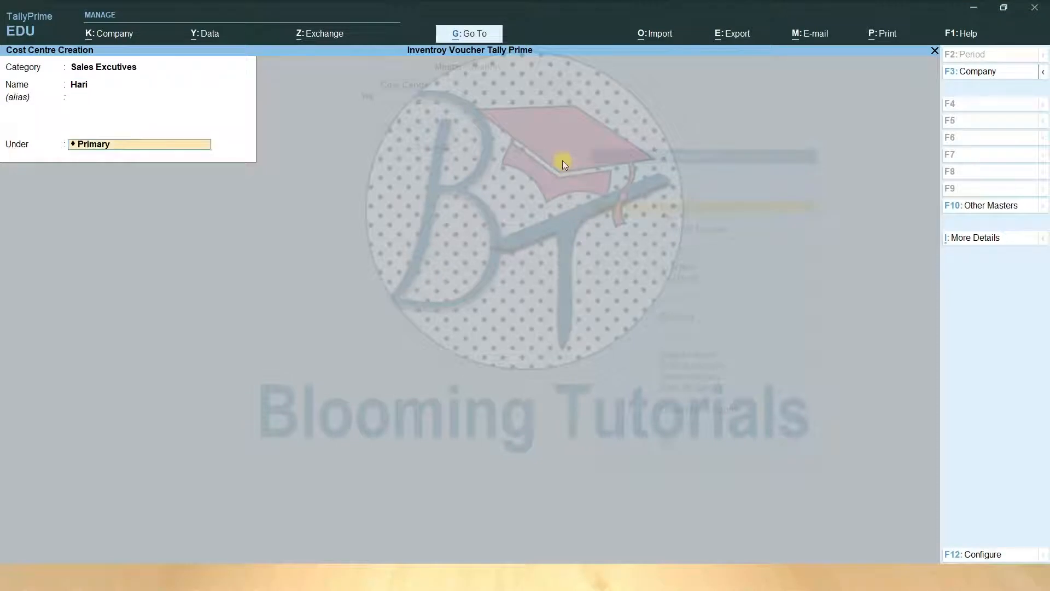
Step: Add a cost centre for the third sales executive by name, keeping it under Primary
type("Ask")
key("BackSpace")
type("hok")
key("Return")
key("Return")
key("Return")
key("Return")
Step: Add a cost centre for the fourth sales executive under Primary and return to the Gateway of Tally
type("Kumaran")
key("Return")
key("Return")
key("Return")
key("Return")
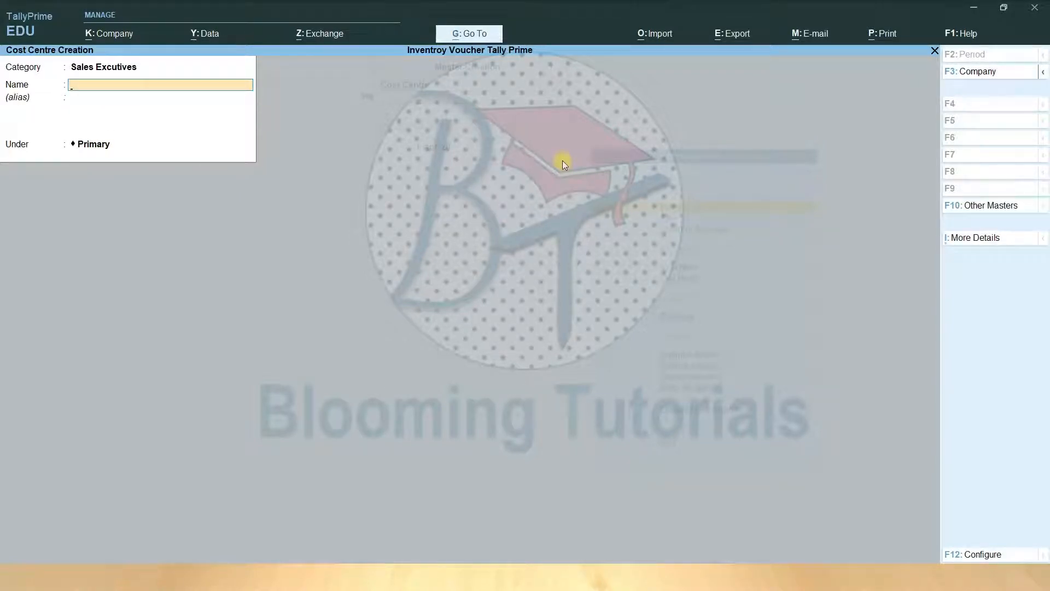
key("Escape")
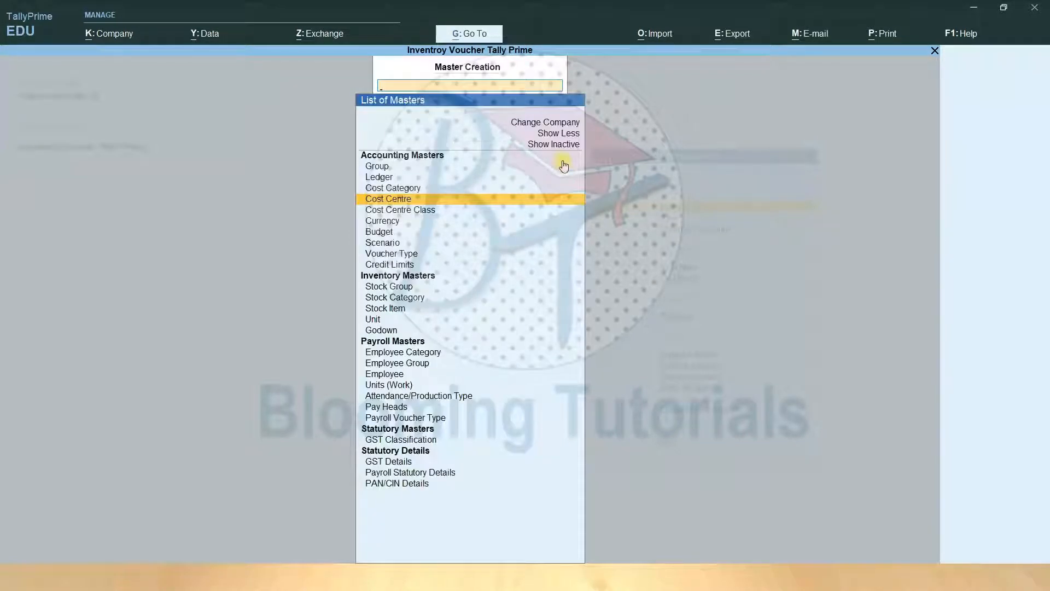
key("Escape")
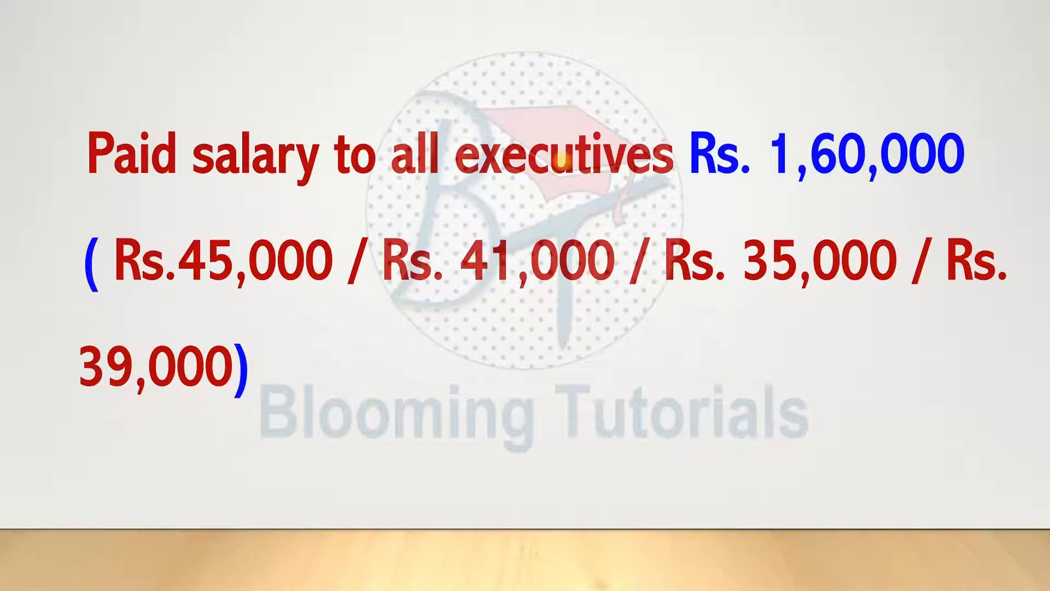
Step: Start a new ledger named Salary and place it under Indirect Expenses
key("alt+Tab")
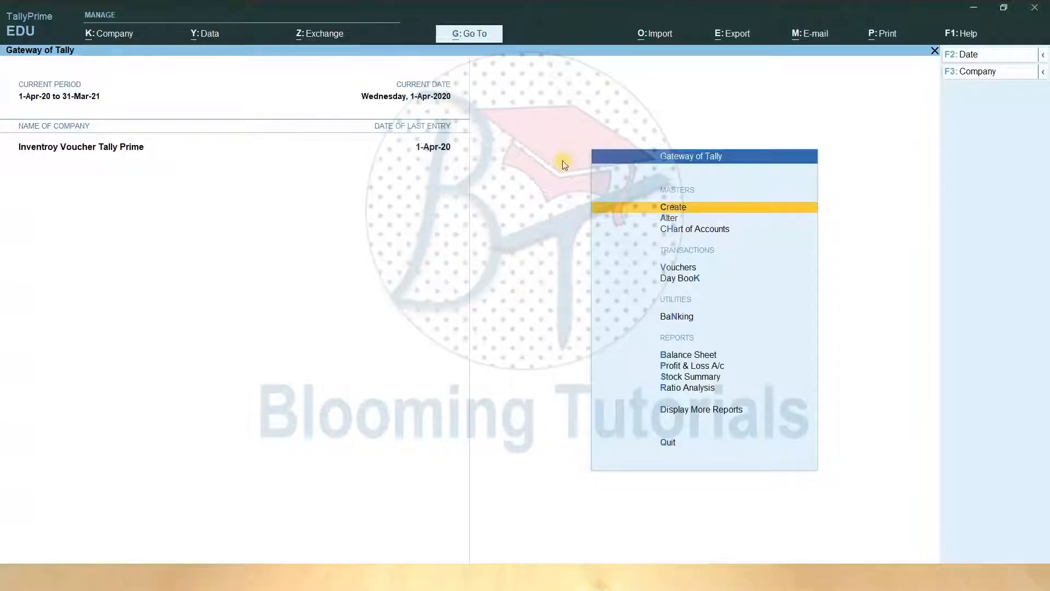
key("Return")
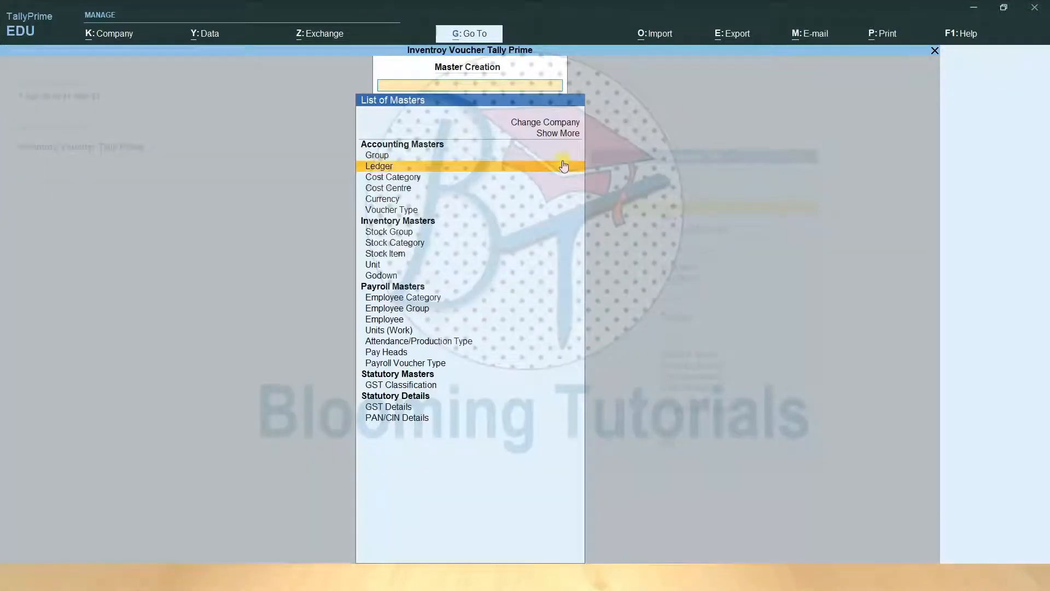
left_click(564, 166)
type("Salary")
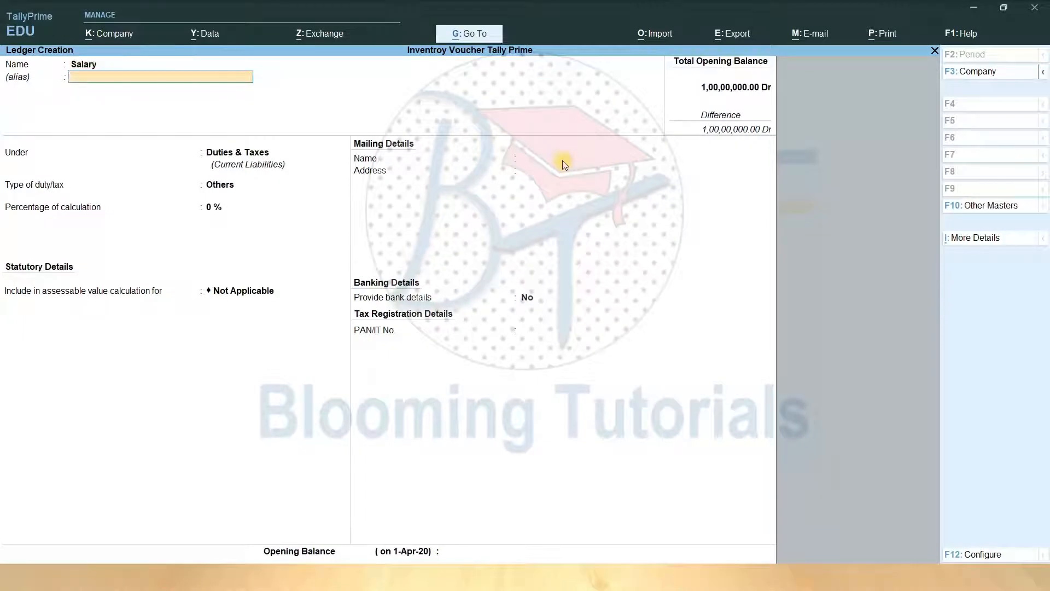
key("Return")
type("Ind")
key("Down")
key("Down")
key("Up")
key("Return")
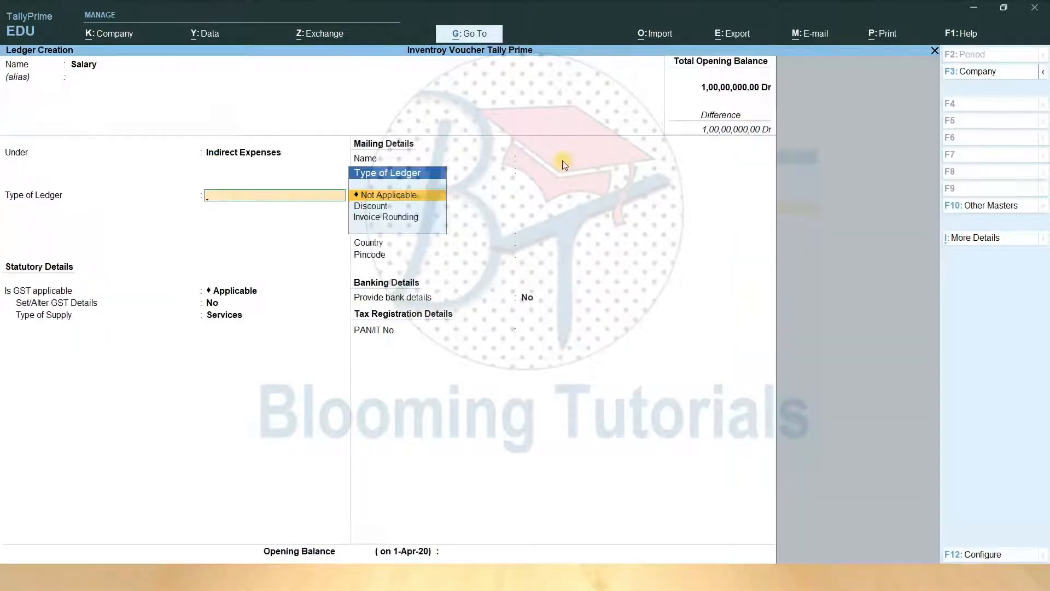
Step: Set the Salary ledger's type, GST applicability and assessable value inclusion to Not Applicable, save it and return to the Gateway of Tally
key("Return")
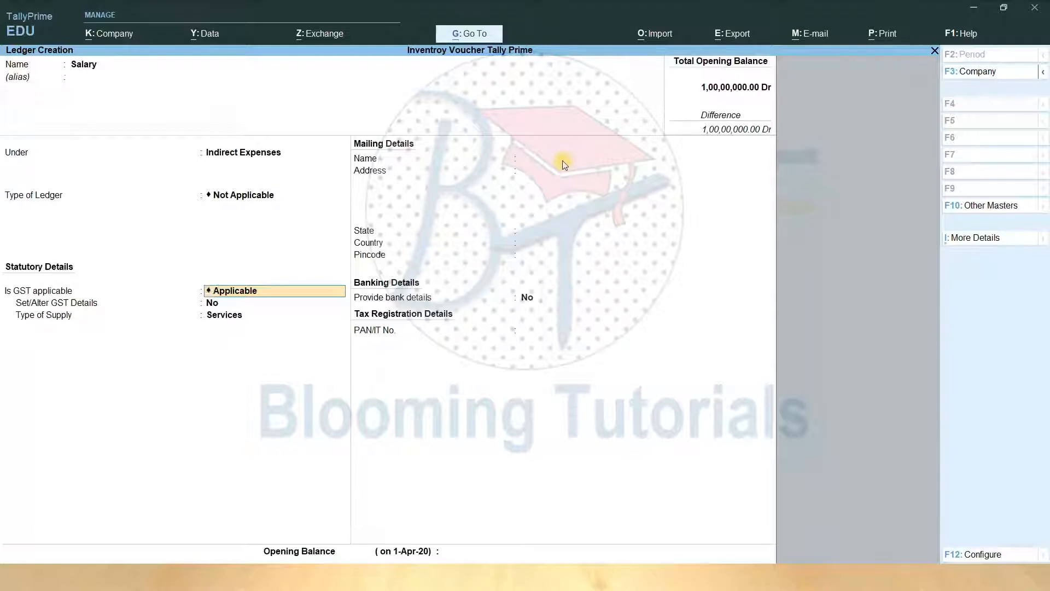
key("BackSpace")
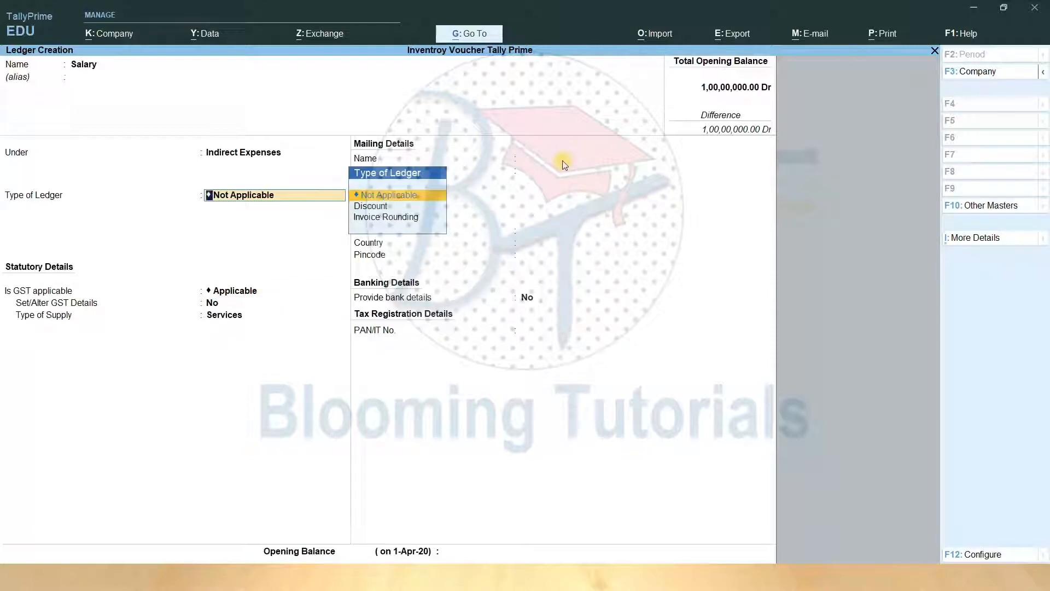
key("Return")
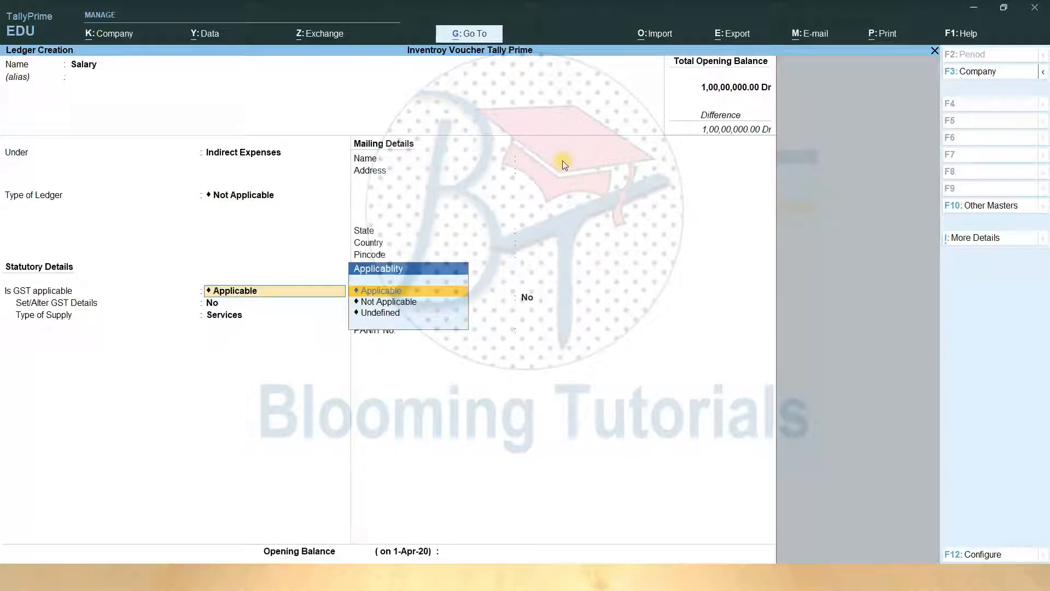
key("Down")
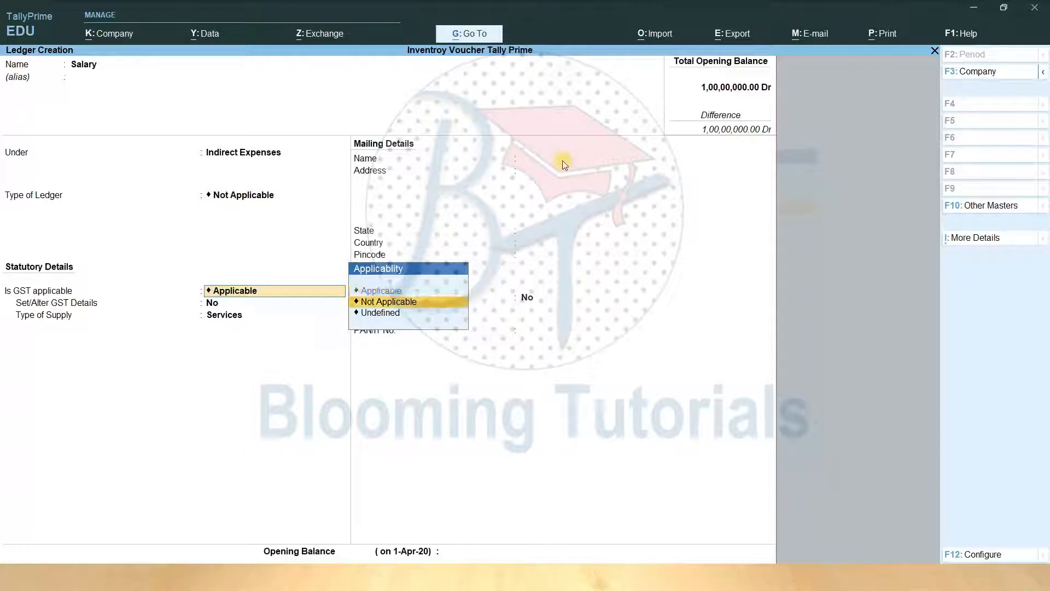
key("Return")
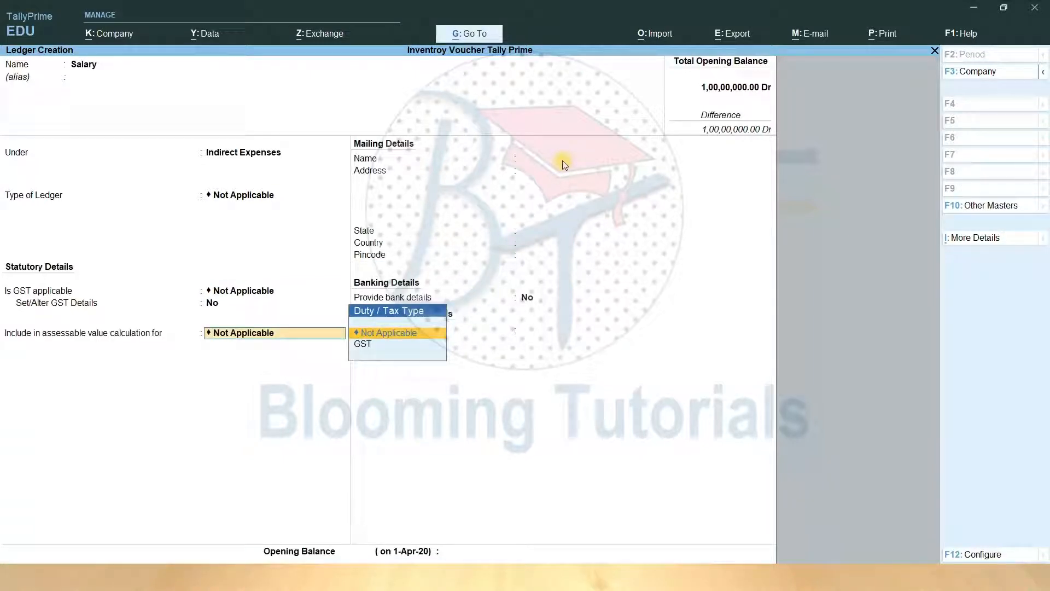
key("Return")
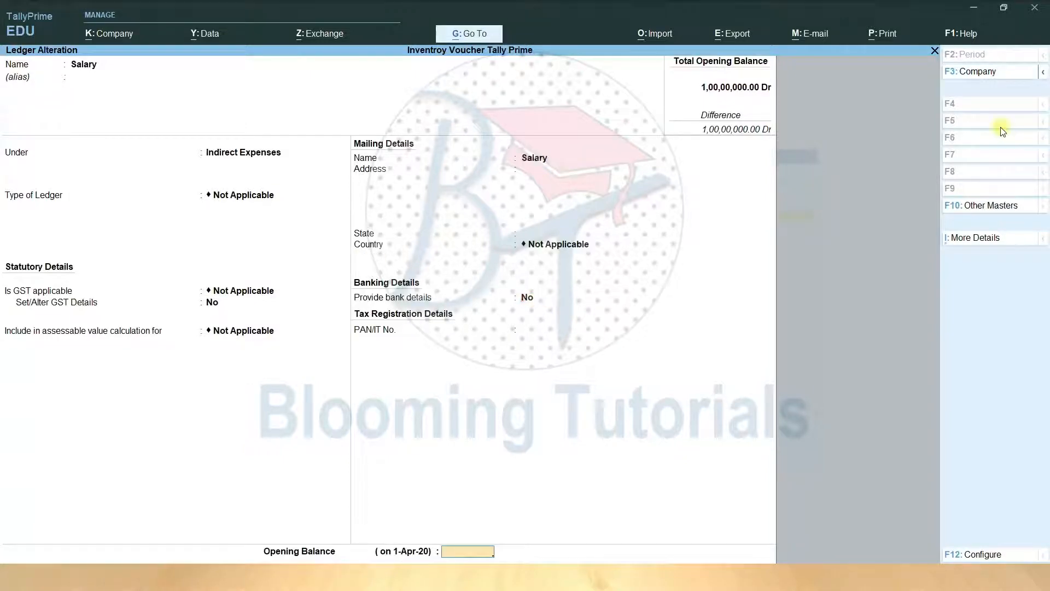
key("Return")
key("y")
key("Escape")
key("Escape")
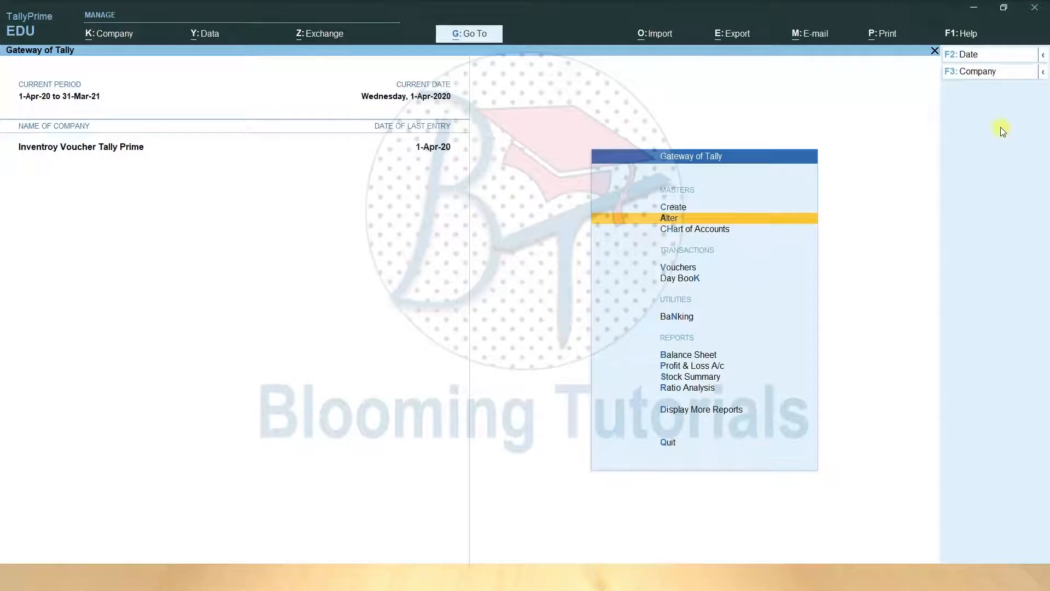
Step: Start a payment voucher and debit the Salary ledger with 1,60,000
key("Down")
key("Down")
left_click(674, 272)
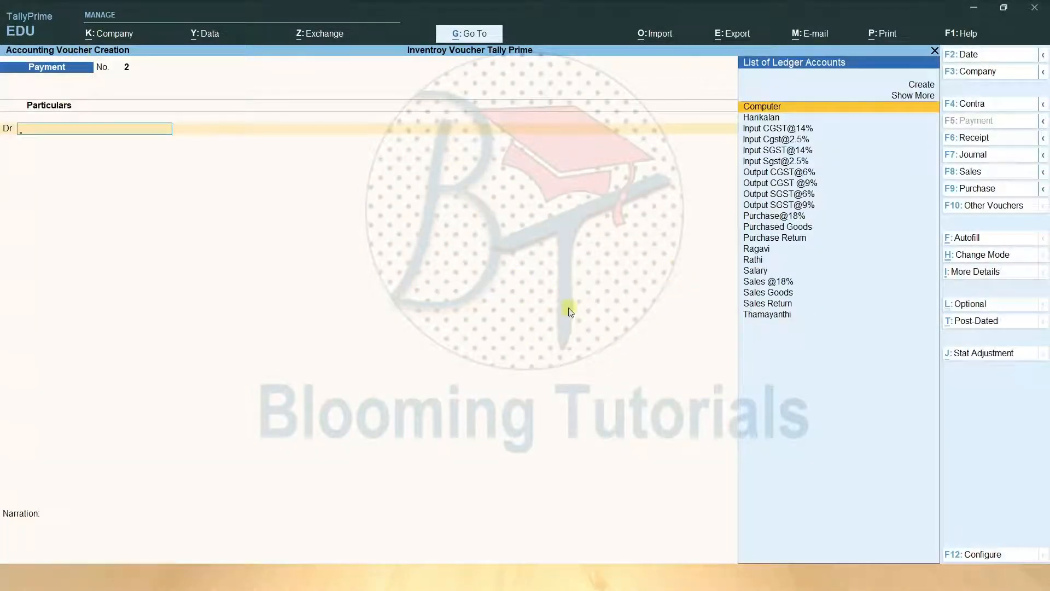
left_click(754, 270)
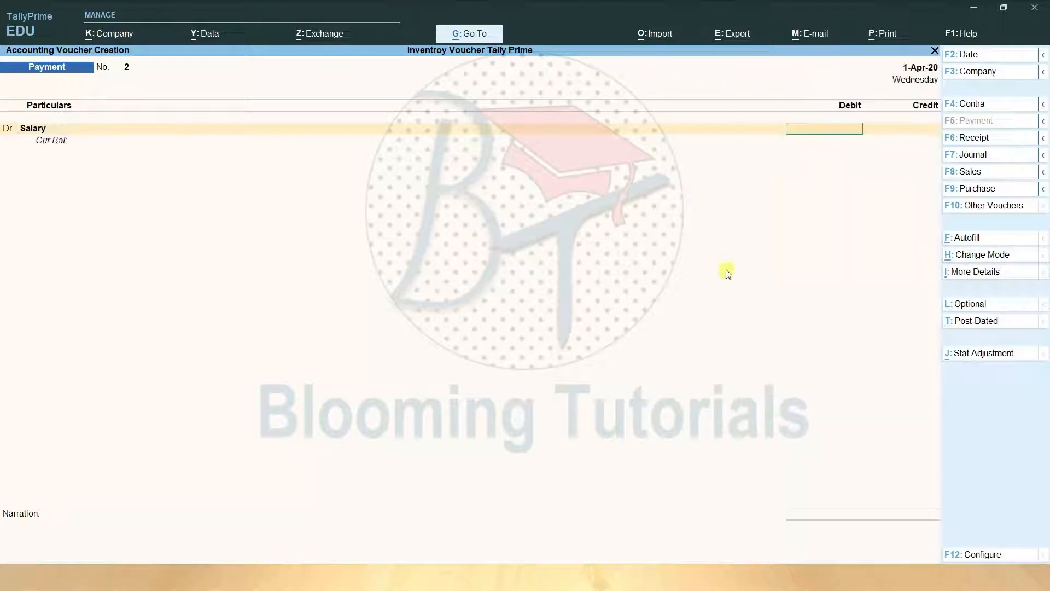
type("160000")
key("Return")
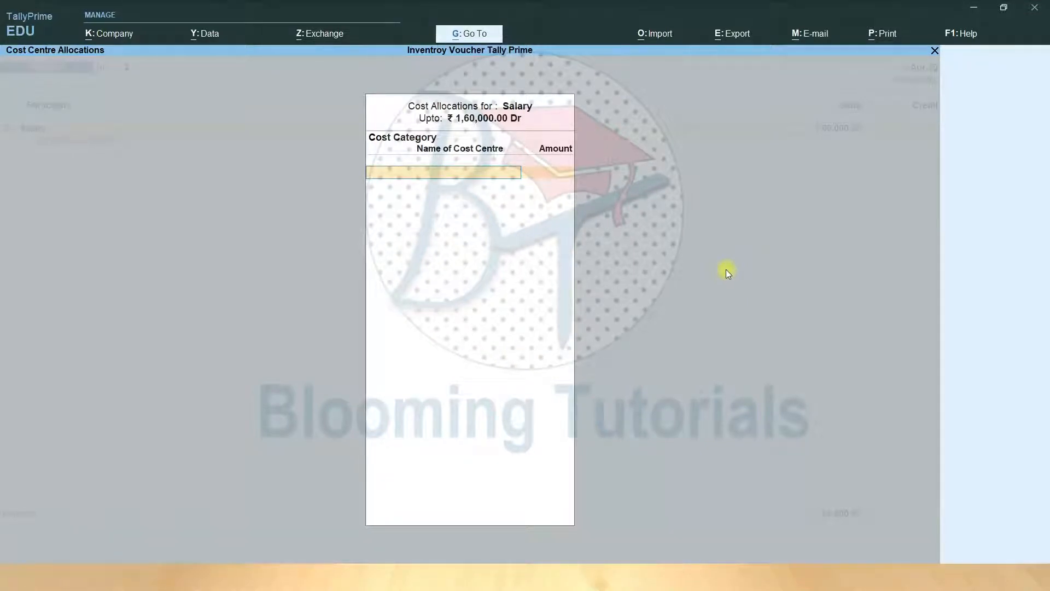
Step: Choose the Sales Excutives cost category for the salary and allocate 45,000 to the first sales executive's cost centre
key("space")
key("Down")
key("Down")
key("Return")
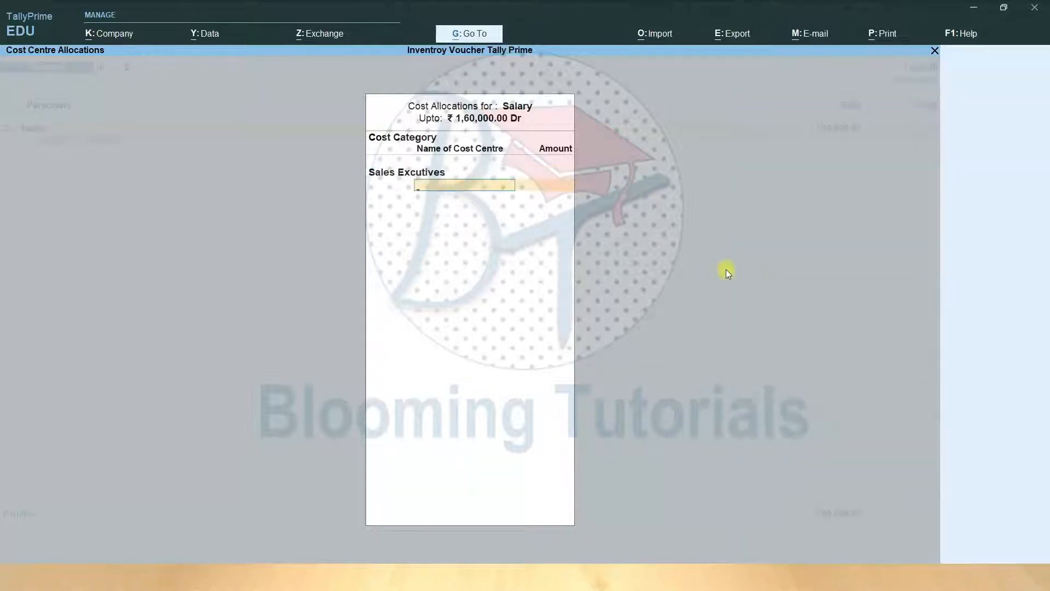
type("s")
key("Return")
key("Return")
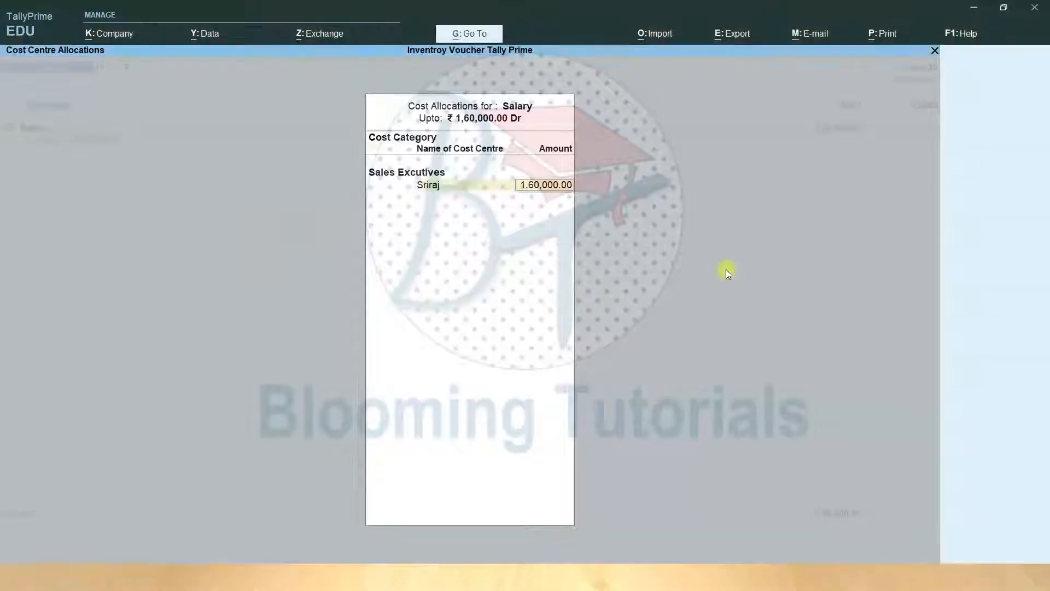
type("4")
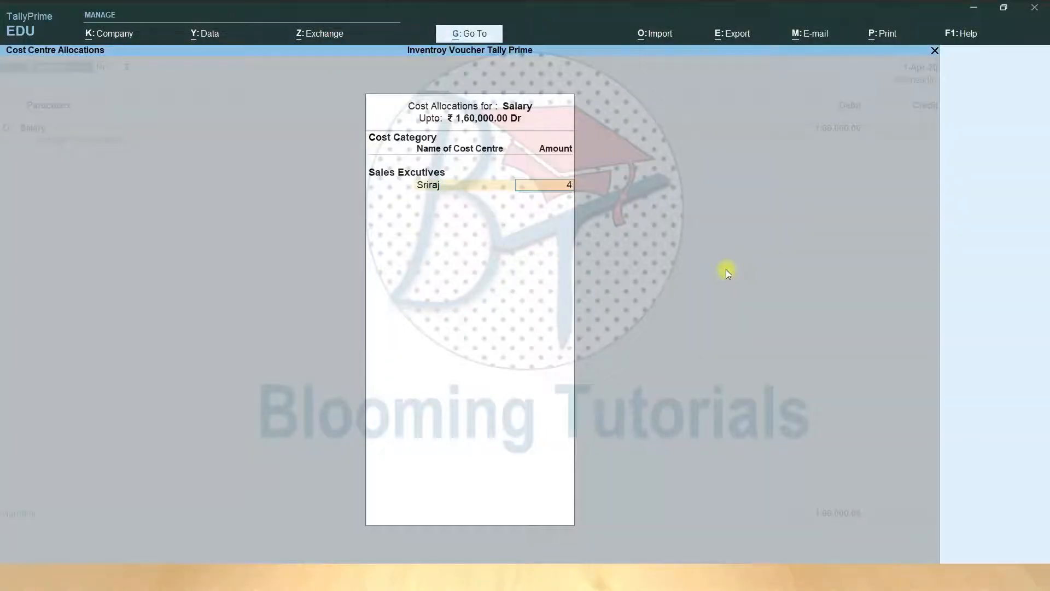
type("5,0000")
key("Return")
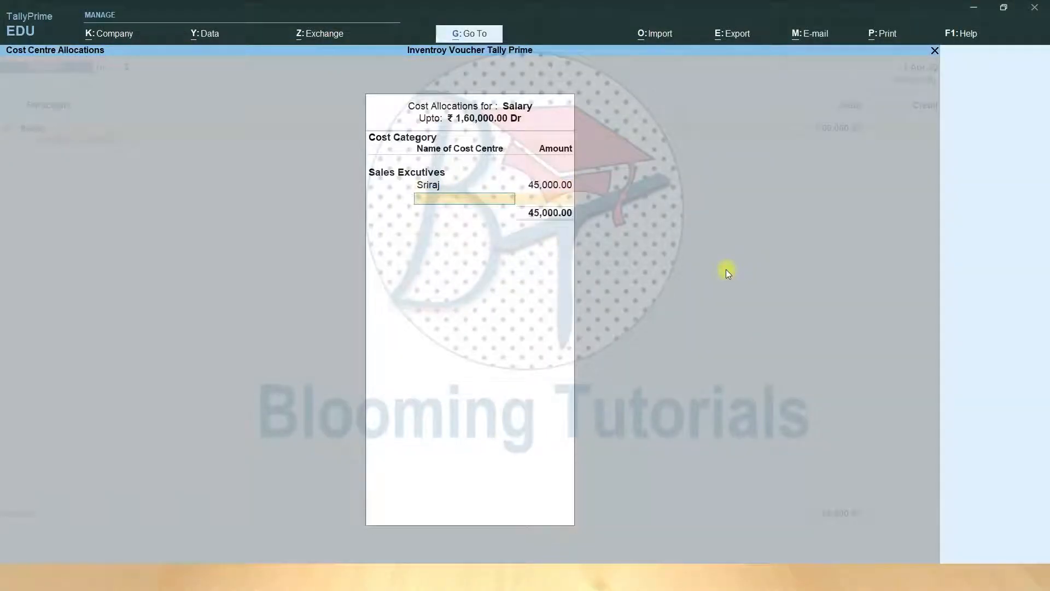
Step: Allocate 41,000 of the salary to the second sales executive's cost centre
type("H")
key("Return")
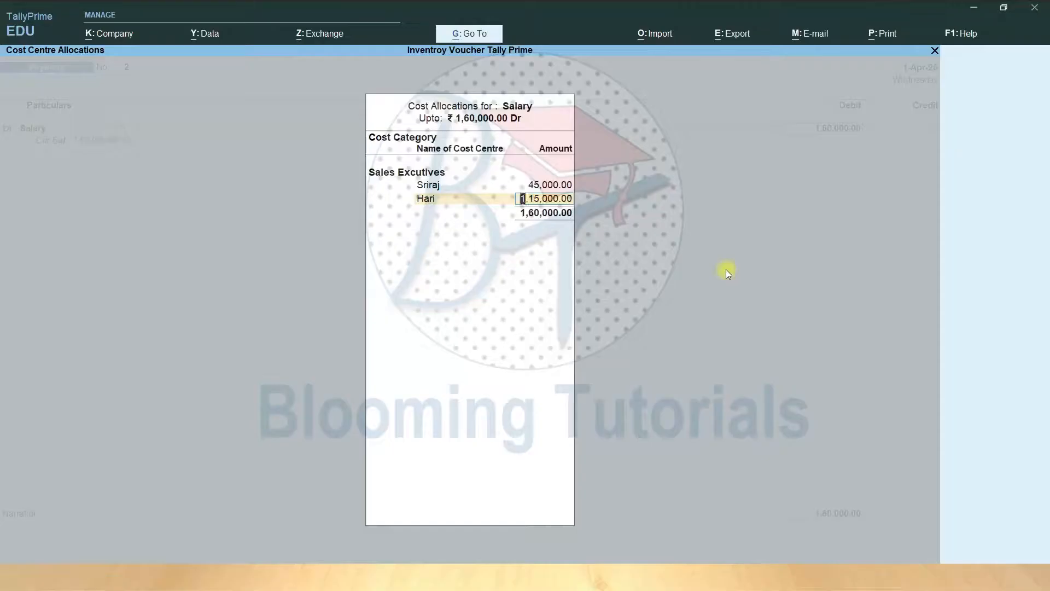
key("BackSpace")
type("41,000")
key("Return")
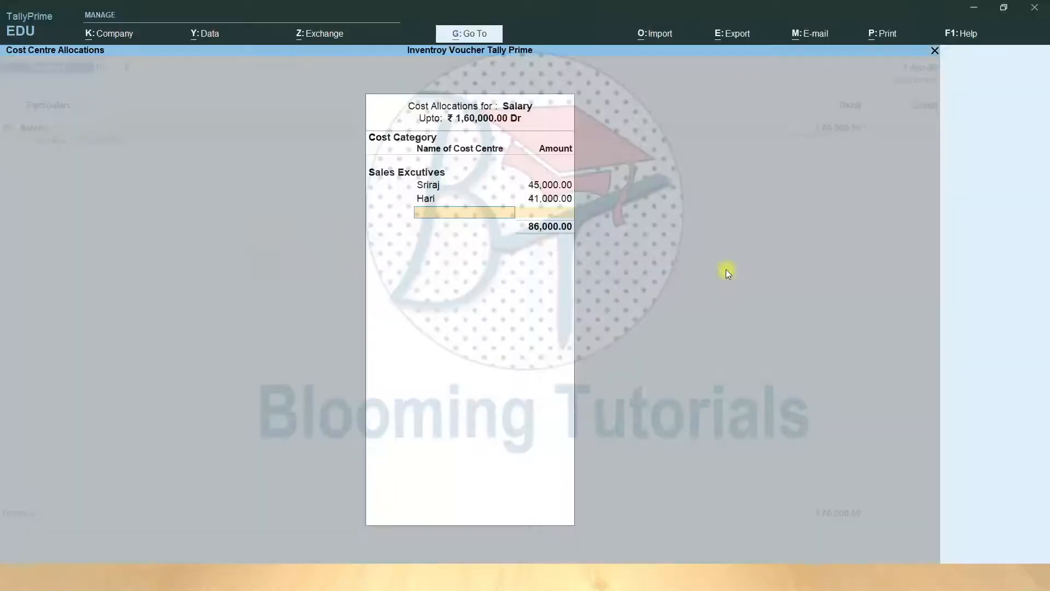
Step: Allocate 35,000 to the third sales executive and 39,000 to the fourth, completing the cost centre allocation
type("A")
key("Return")
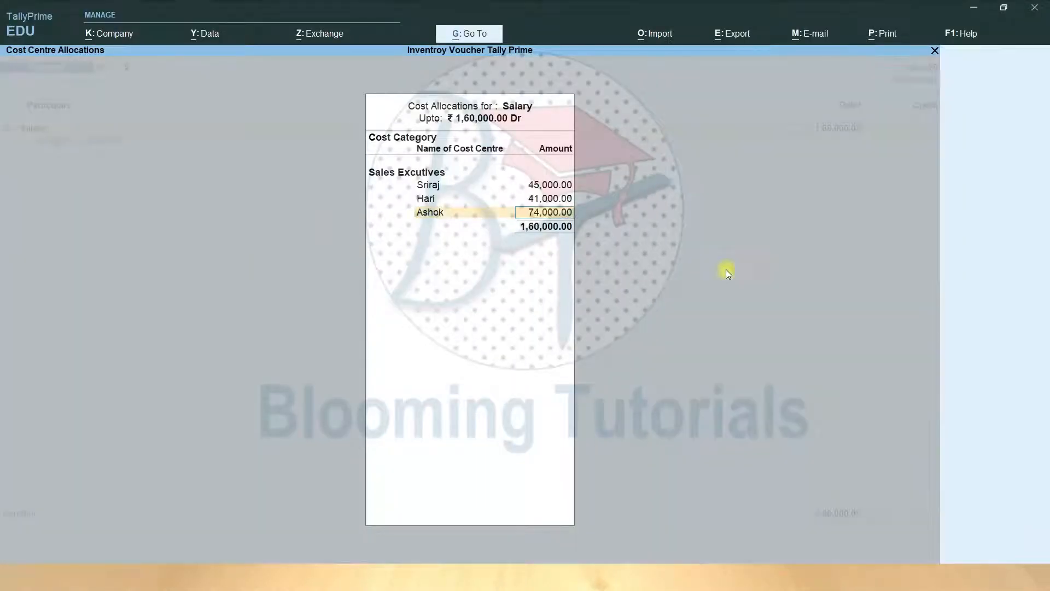
type("35,000")
key("Return")
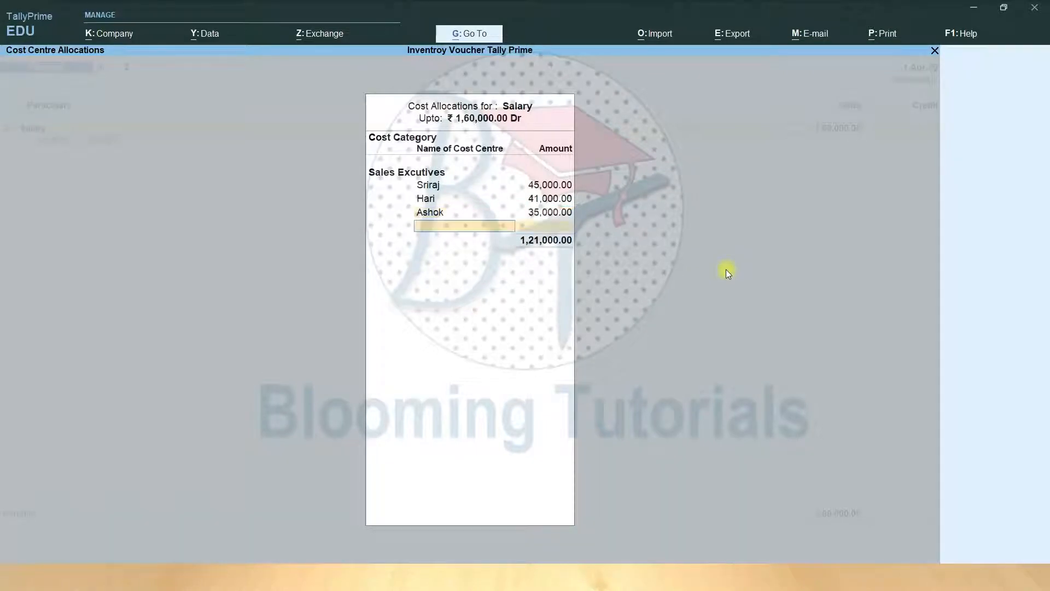
type("Ku")
key("Return")
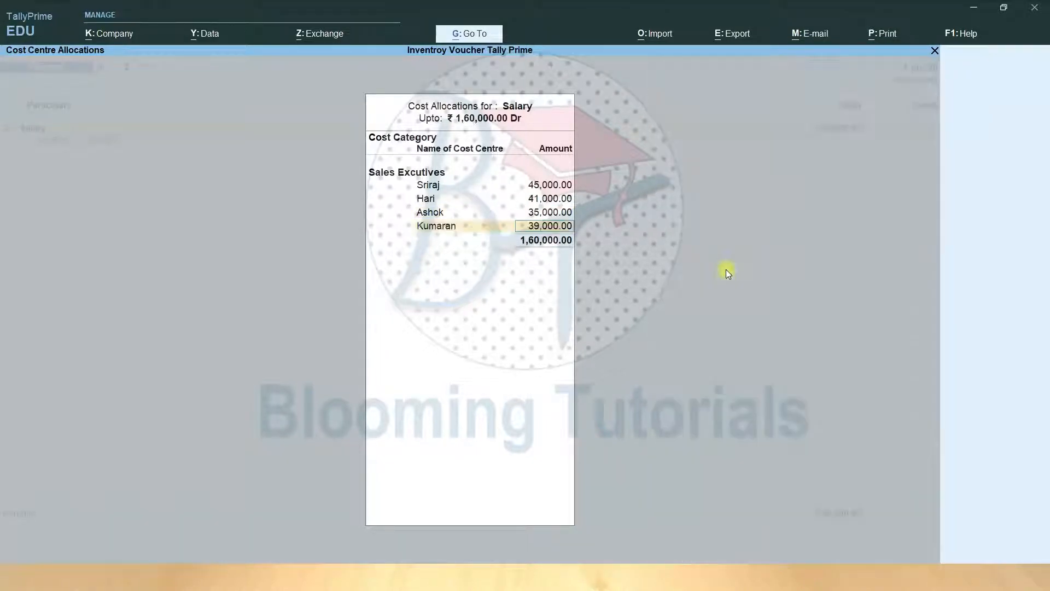
key("Return")
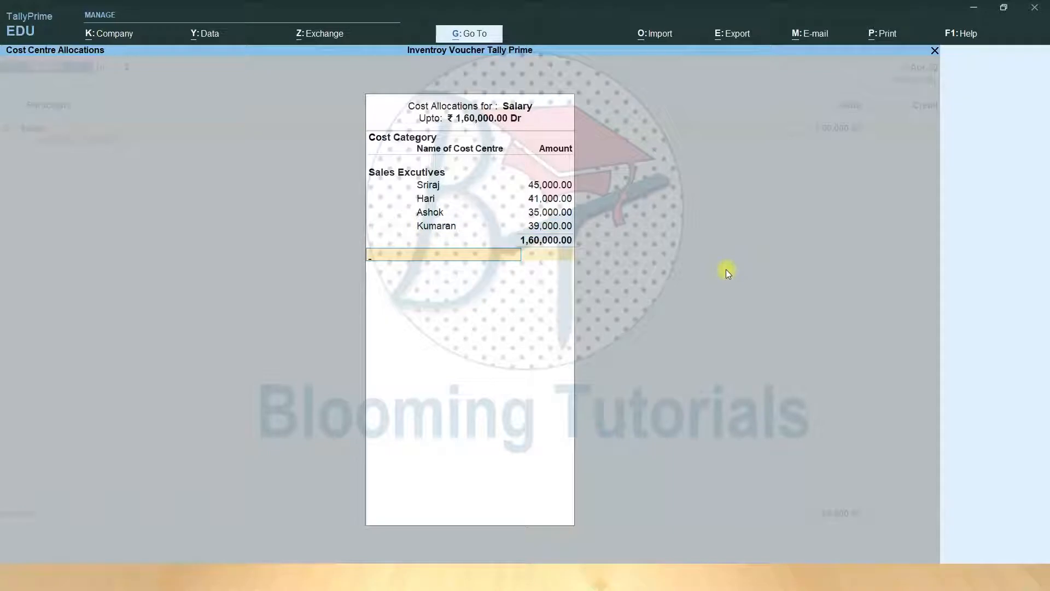
key("Return")
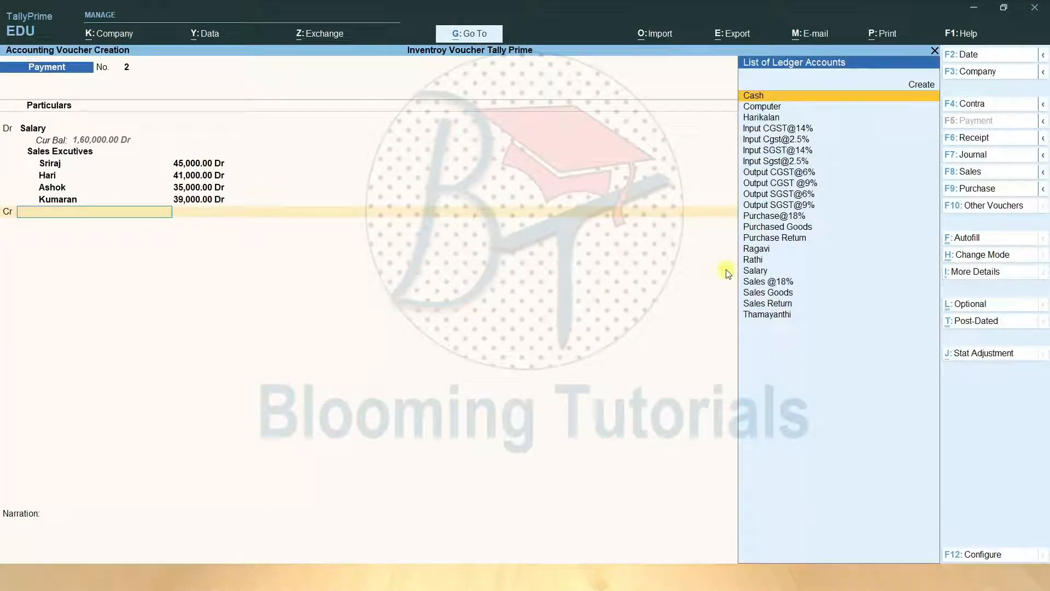
Step: Credit Cash with 1,60,000, leave the narration blank and save the payment voucher
key("alt")
key("Return")
key("Return")
key("Return")
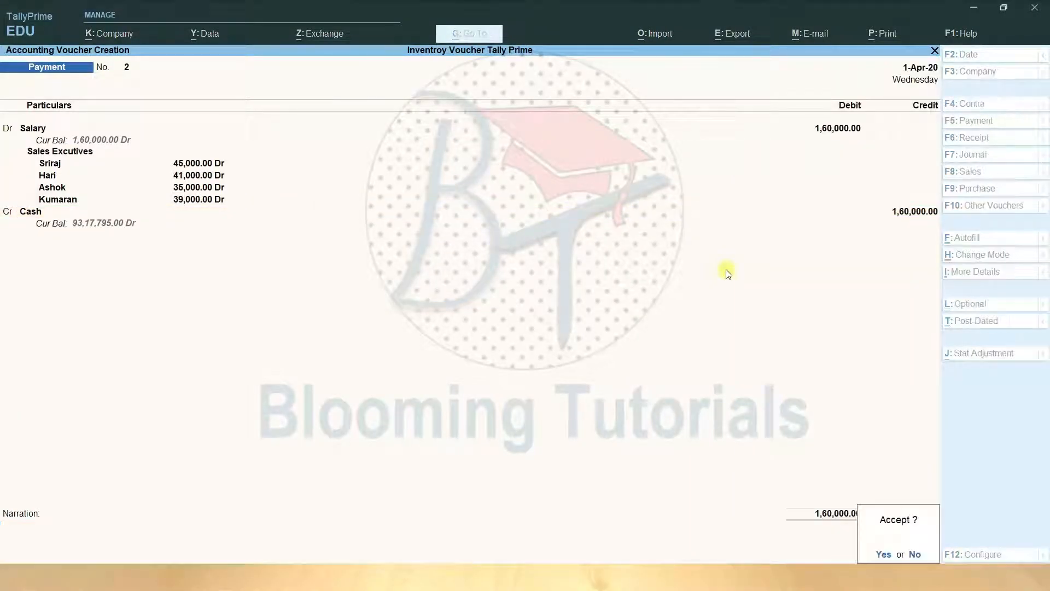
key("Return")
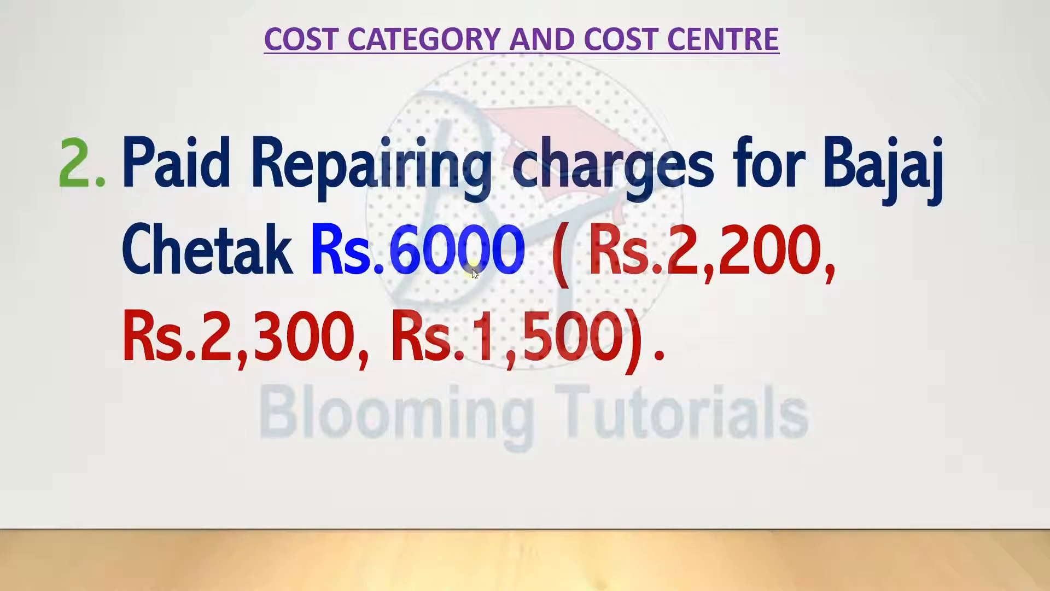
left_click(793, 273)
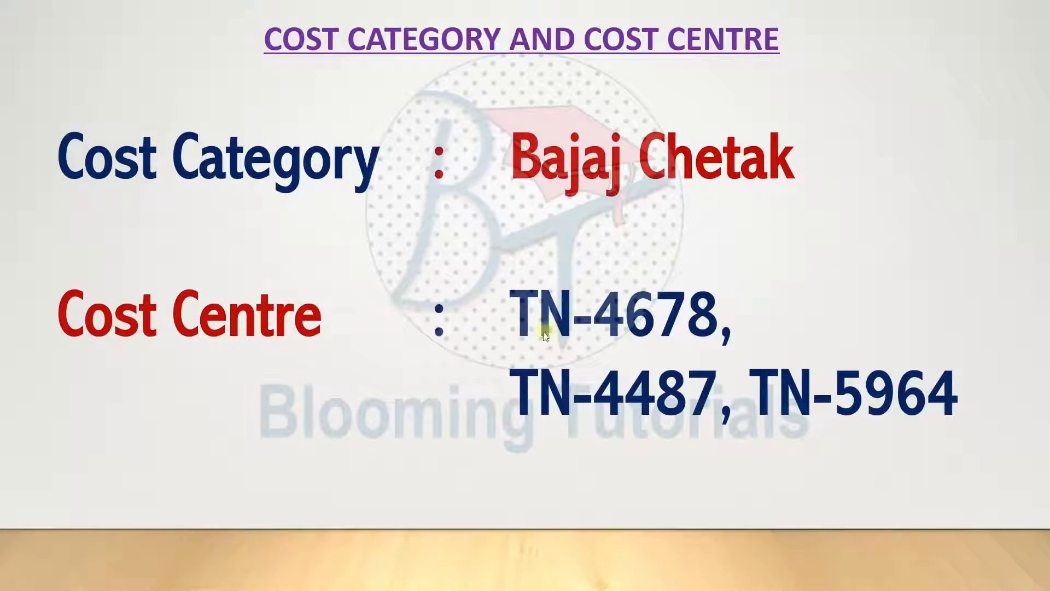
left_click(663, 330)
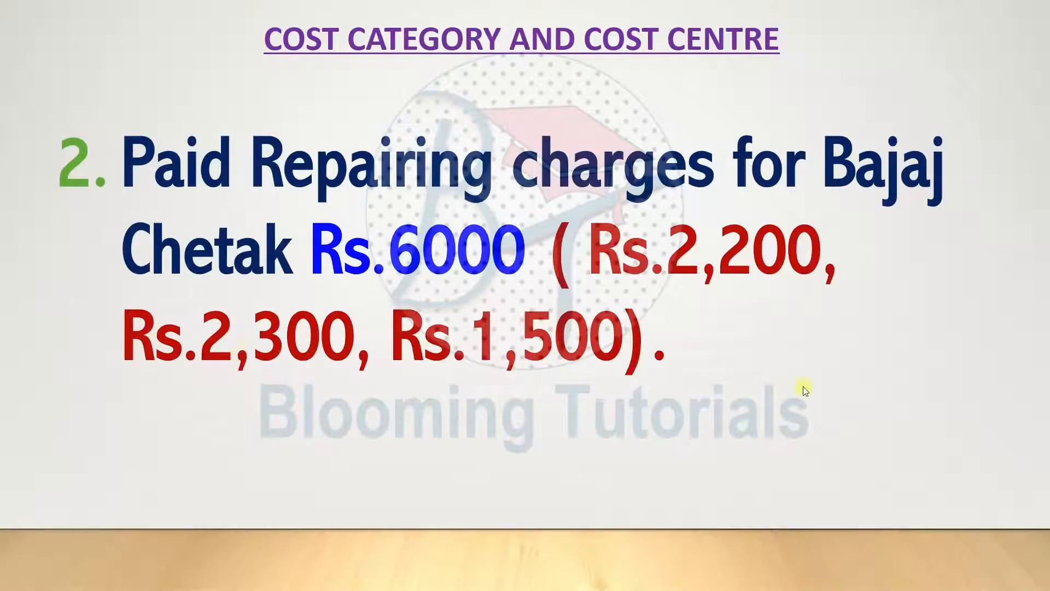
key("Left")
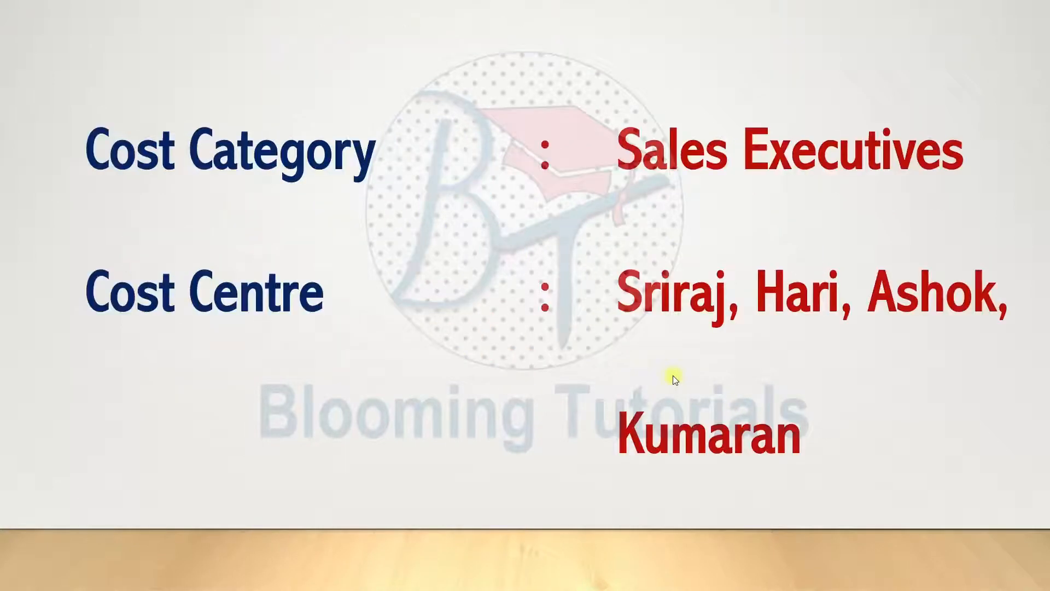
left_click(651, 382)
left_click(651, 382)
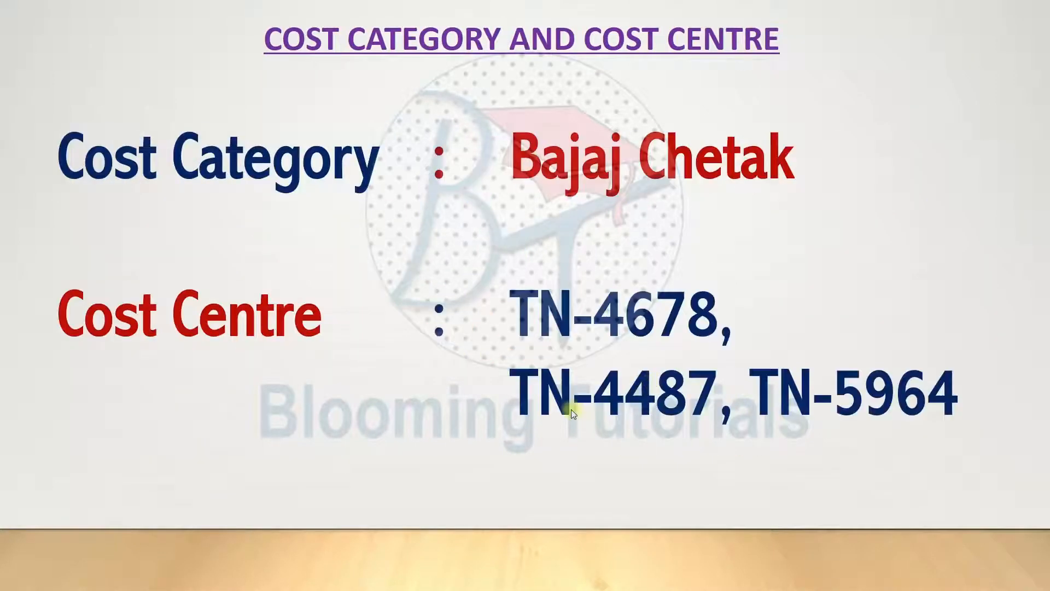
key("Left")
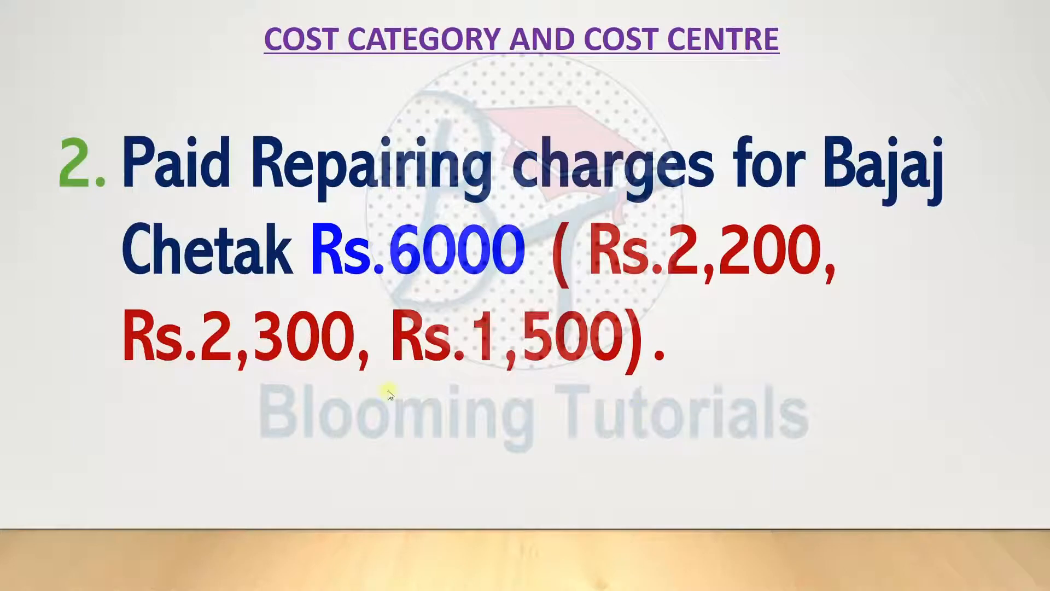
left_click(892, 362)
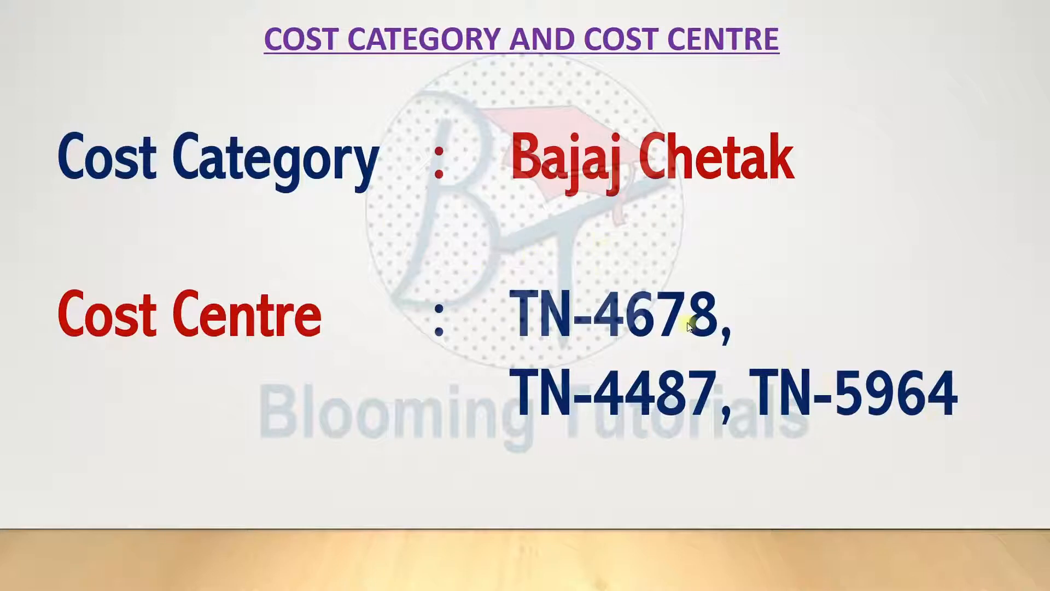
scroll(704, 360, "up", 1)
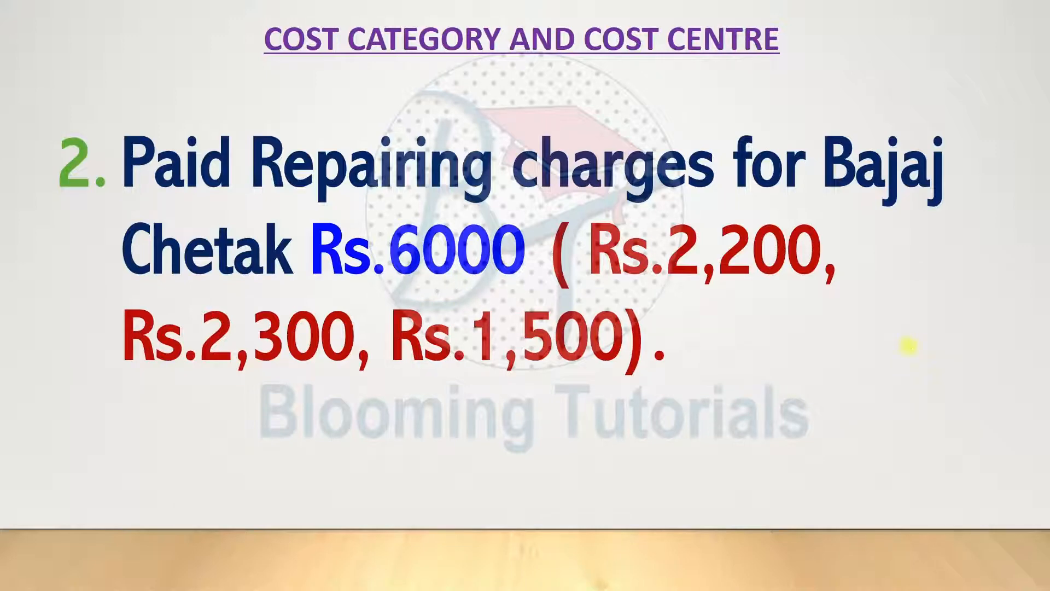
Step: Switch to TallyPrime and create a cost category named Bajaj Chetak with the default allocation settings, leaving the form once saved
key("alt+Tab")
left_click(679, 208)
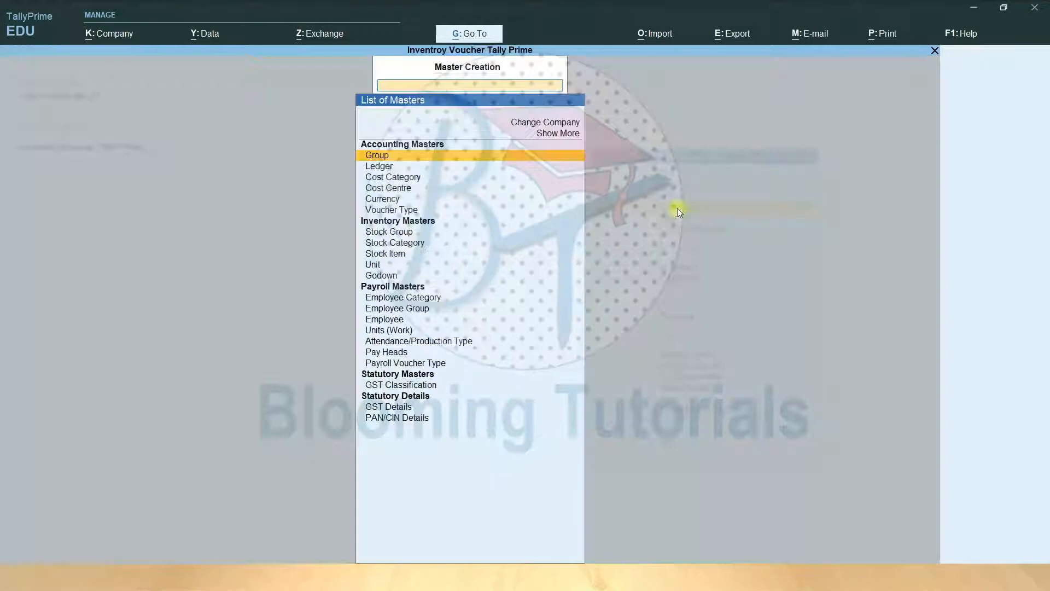
left_click(394, 177)
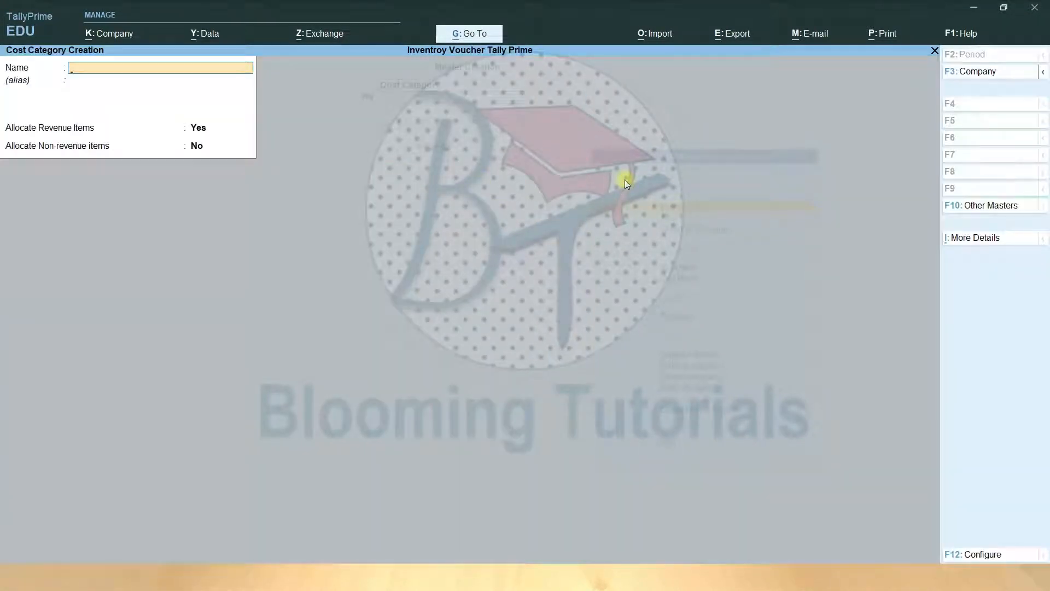
type("Bajaj Chetak")
key("Return")
key("Return")
key("Return")
key("Return")
key("Escape")
key("y")
Step: Start a new cost centre and set its category to Bajaj Chetak
key("Down")
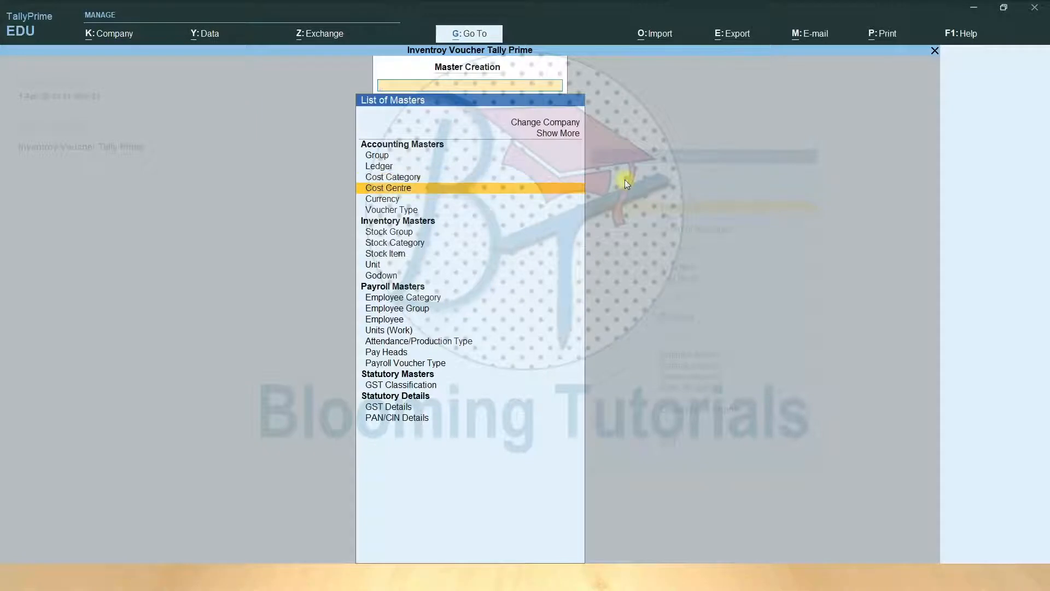
key("Return")
key("BackSpace")
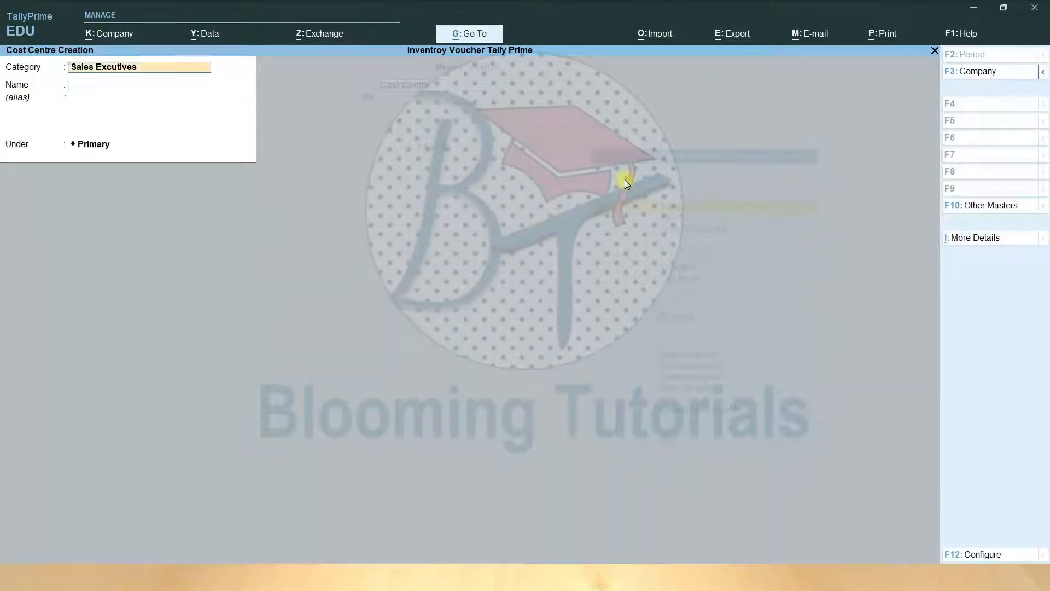
key("space")
key("Down")
key("Down")
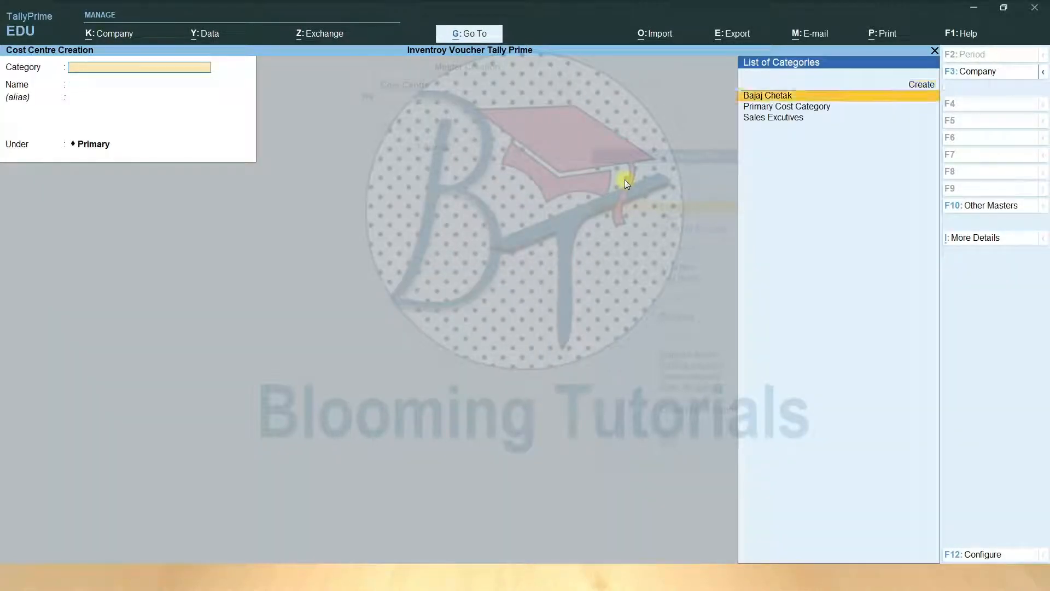
key("Return")
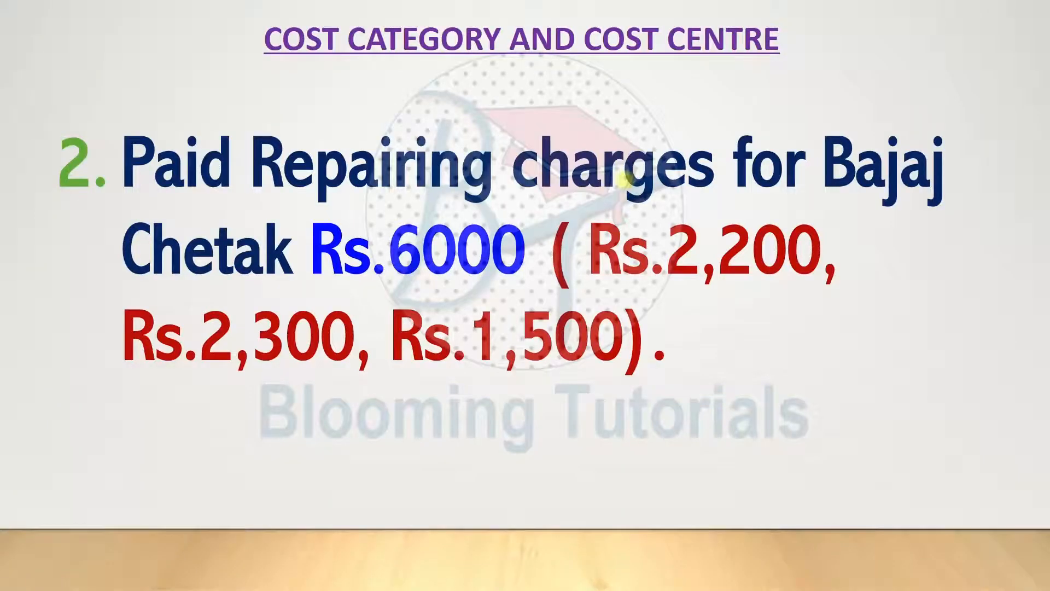
Step: Name the cost centre TN-4678, keep it under Primary and save it
key("Right")
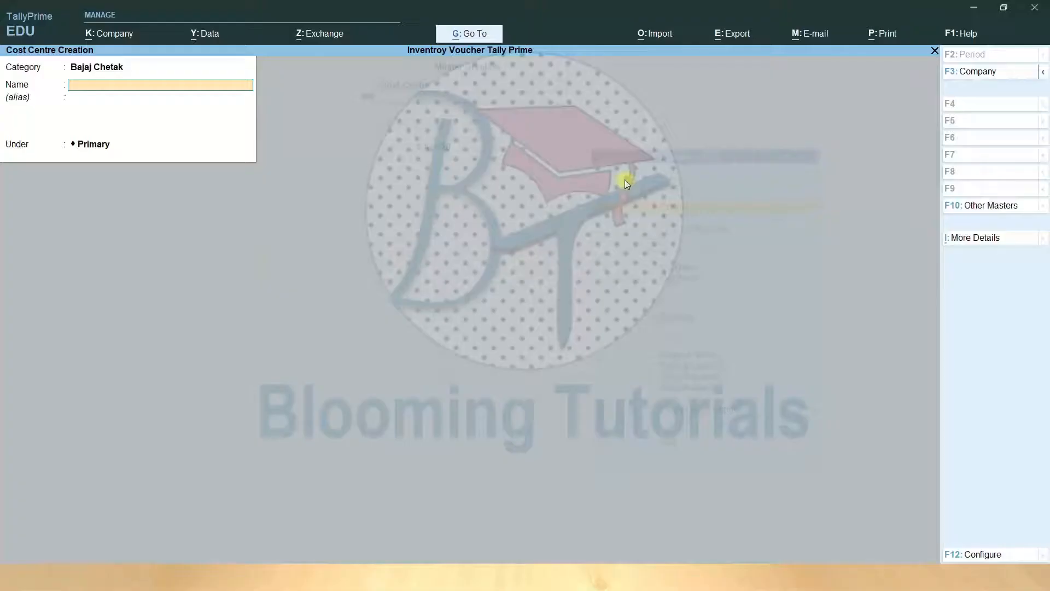
type("TN-4678")
key("Return")
key("Return")
key("Return")
Step: Add a cost centre named TN-4487 to the Bajaj Chetak category, keeping it under Primary
type("TN-")
key("alt+Tab")
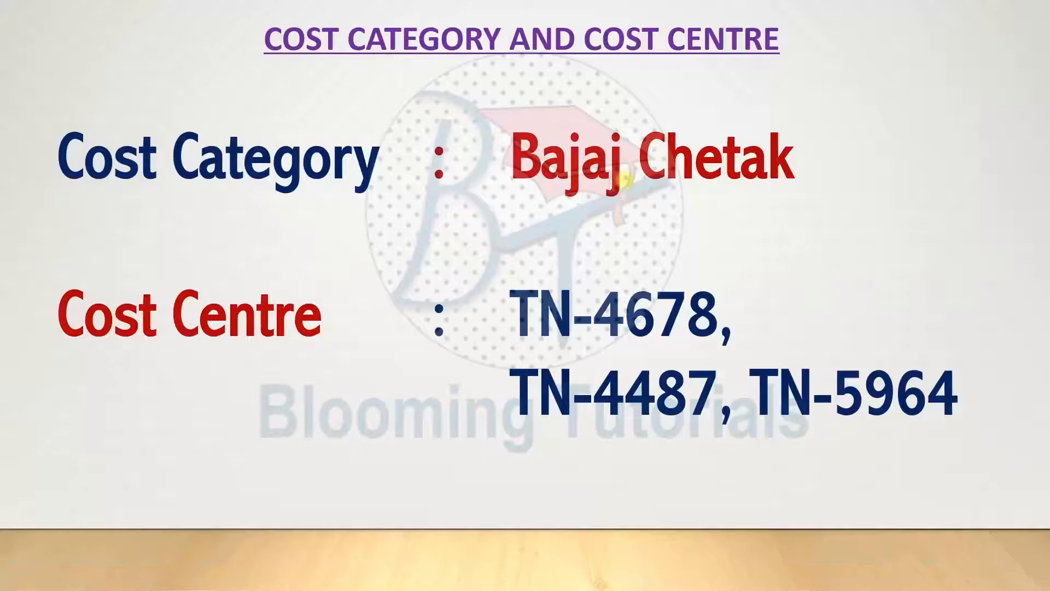
key("alt+Tab")
type("4487")
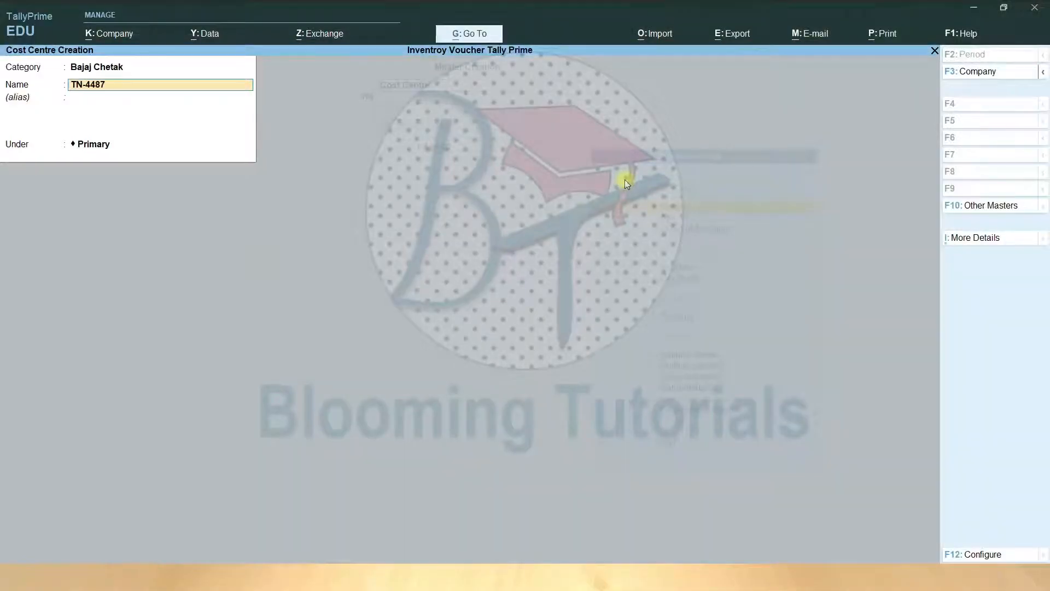
key("Return")
key("Return")
key("Return")
Step: Add a cost centre named TN-5694 to the Bajaj Chetak category, keep it under Primary, save it and leave the form
type("TN")
key("alt+Tab")
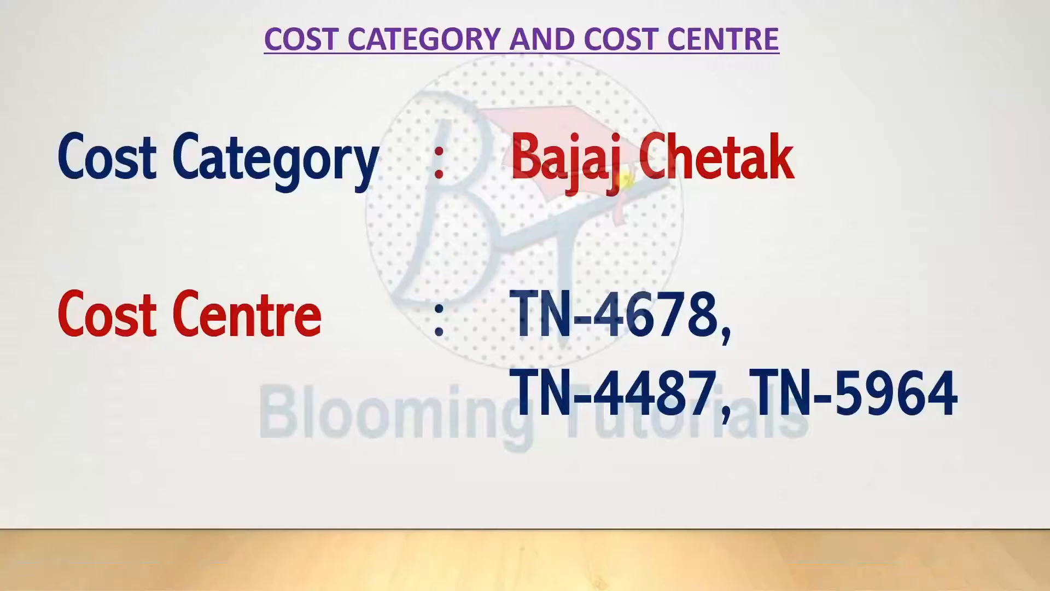
key("alt+Tab")
type("-")
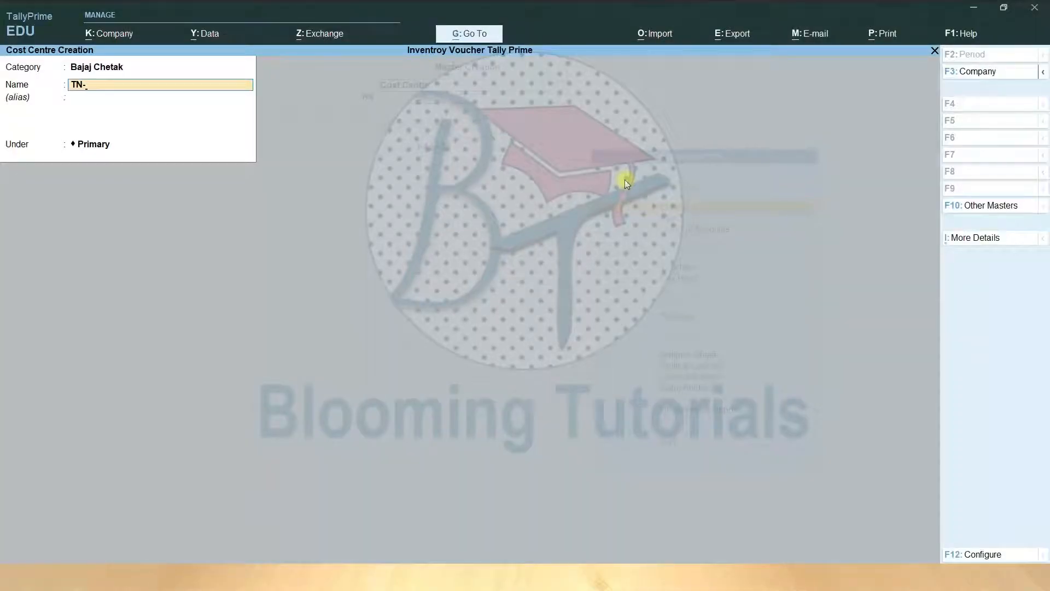
type("5694")
key("Return")
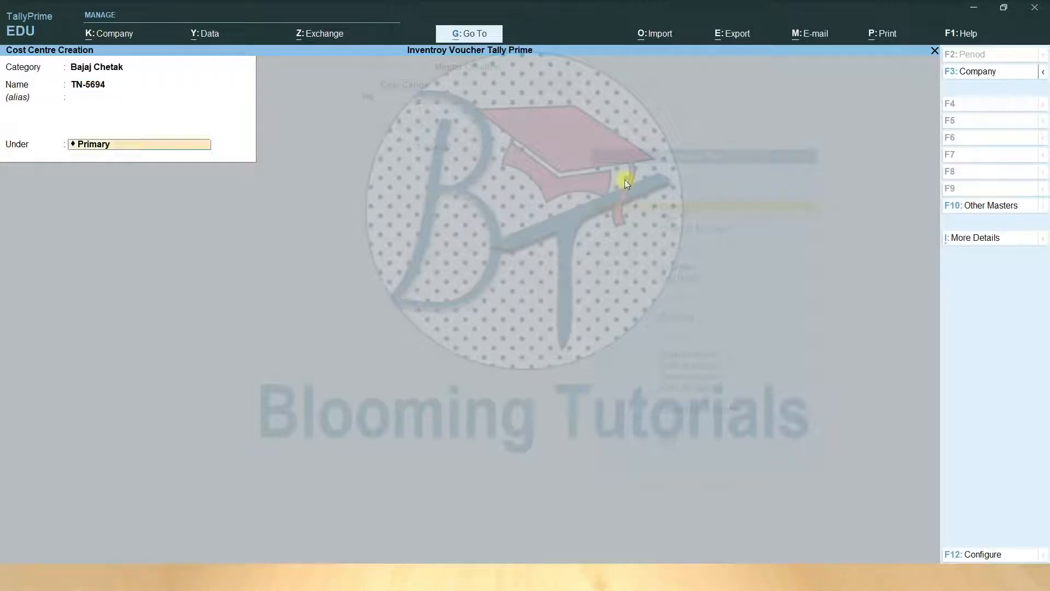
key("Return")
key("Return")
key("Return")
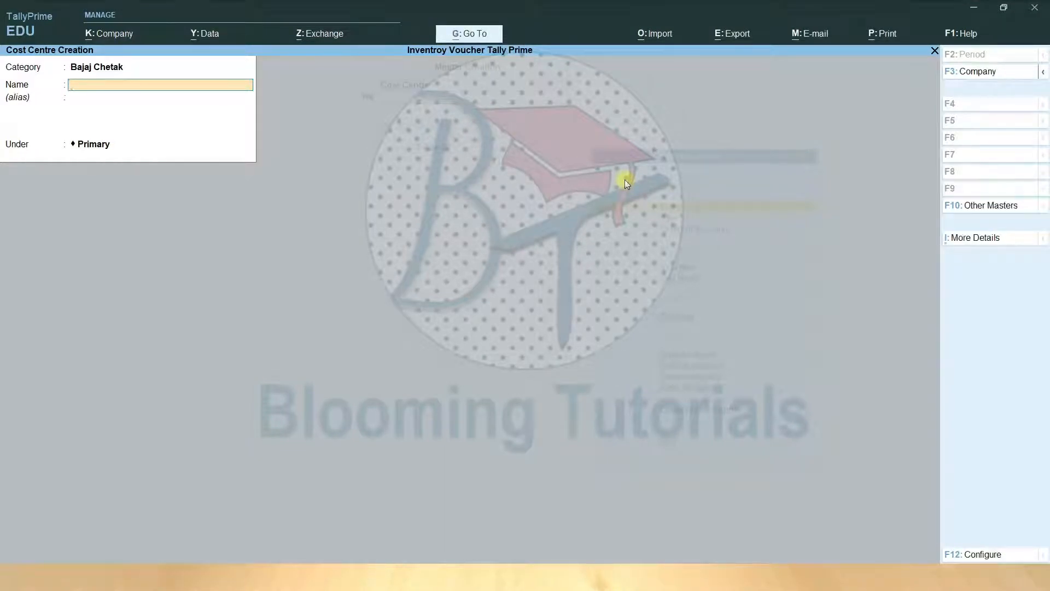
key("Escape")
key("Return")
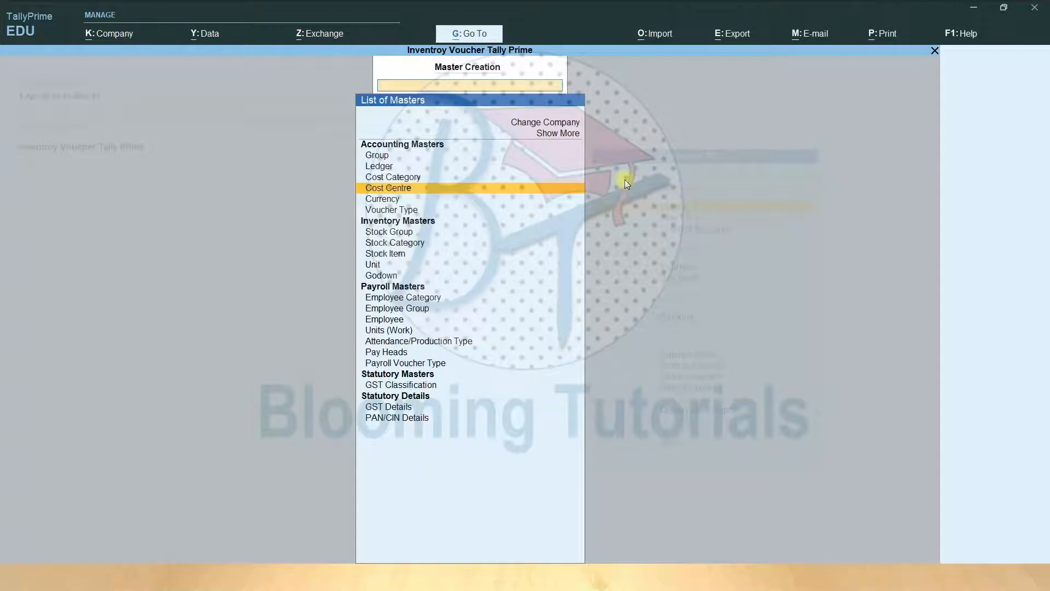
Step: Create a ledger named Repairing Charges under Indirect Expenses, save it and return to the Gateway of Tally
key("Up")
key("Up")
key("Return")
type("Repariring")
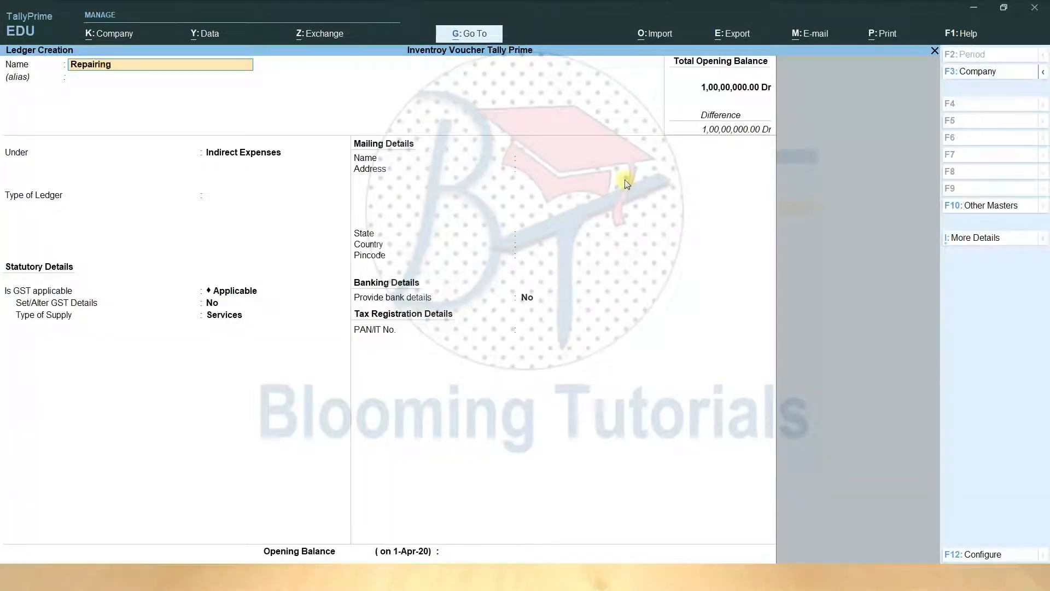
type(" Charges")
key("Return")
key("Return")
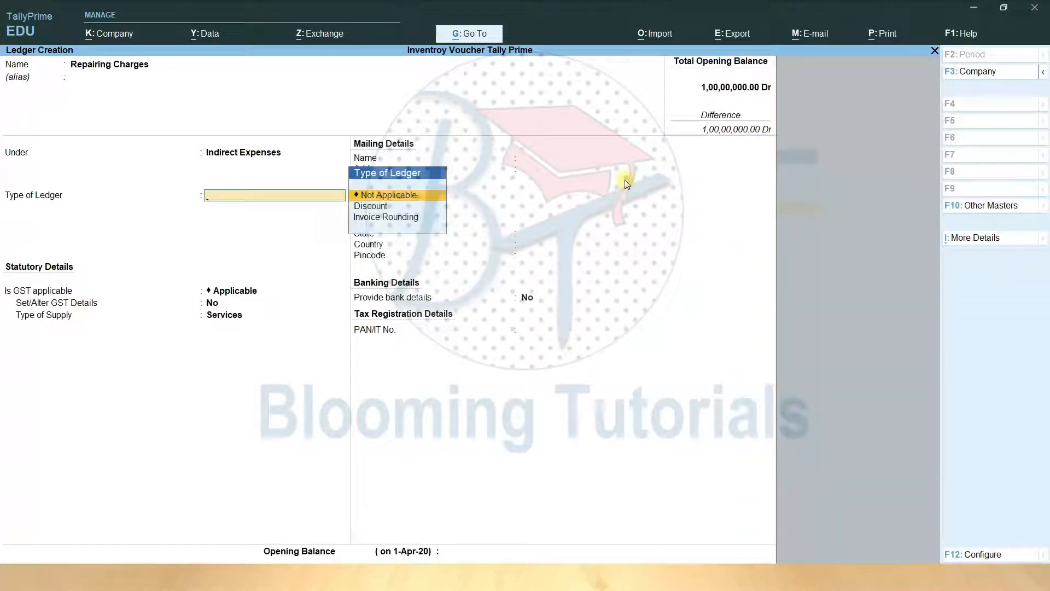
key("ctrl+a")
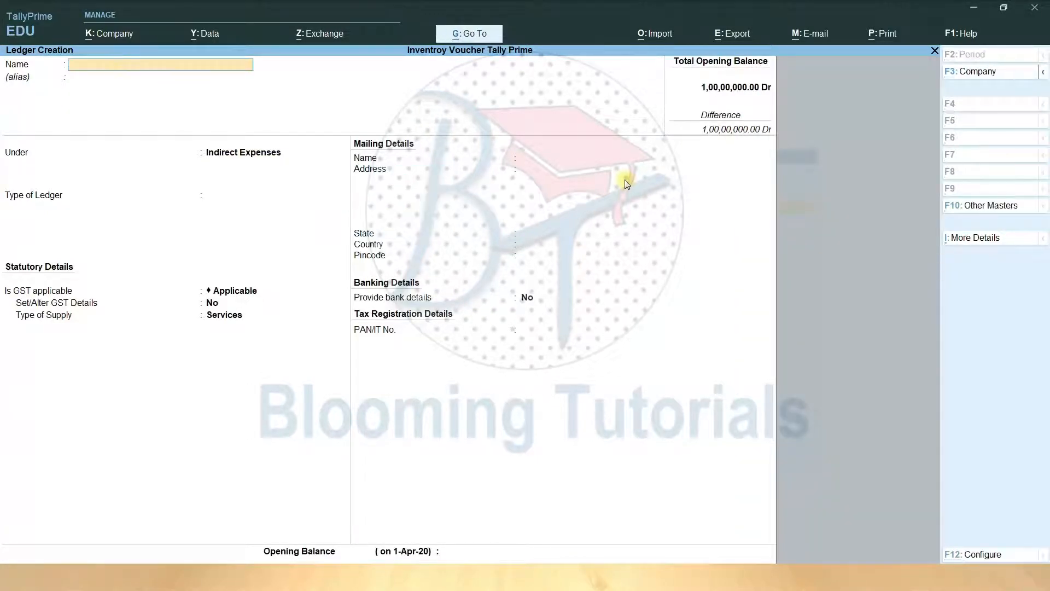
key("Escape")
key("y")
key("Escape")
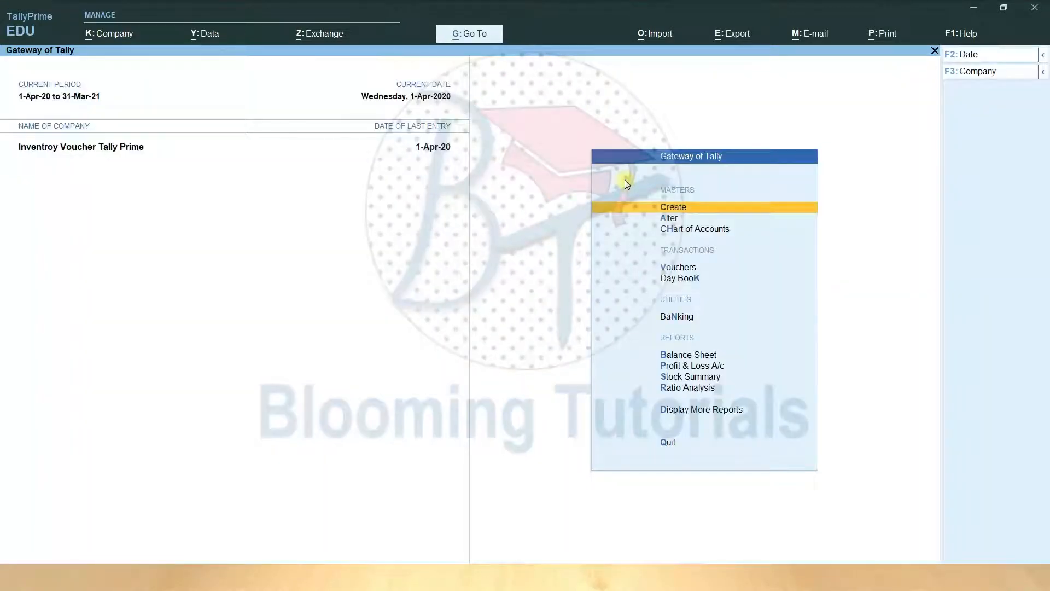
Step: Start a payment voucher and debit the Repairing Charges ledger with 6,000
key("Down")
key("Down")
key("Down")
key("Down")
key("Up")
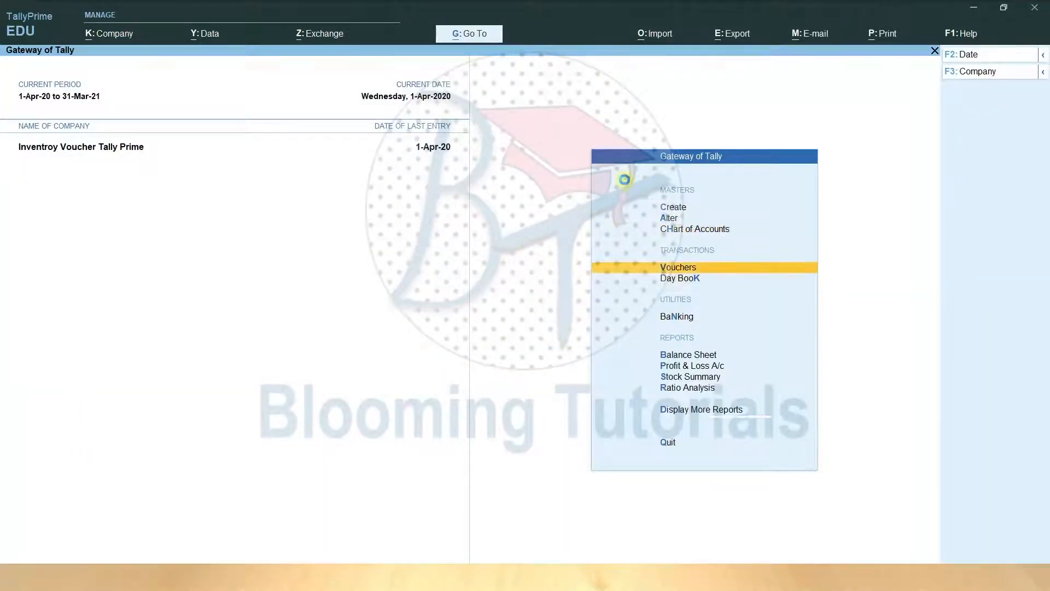
key("Return")
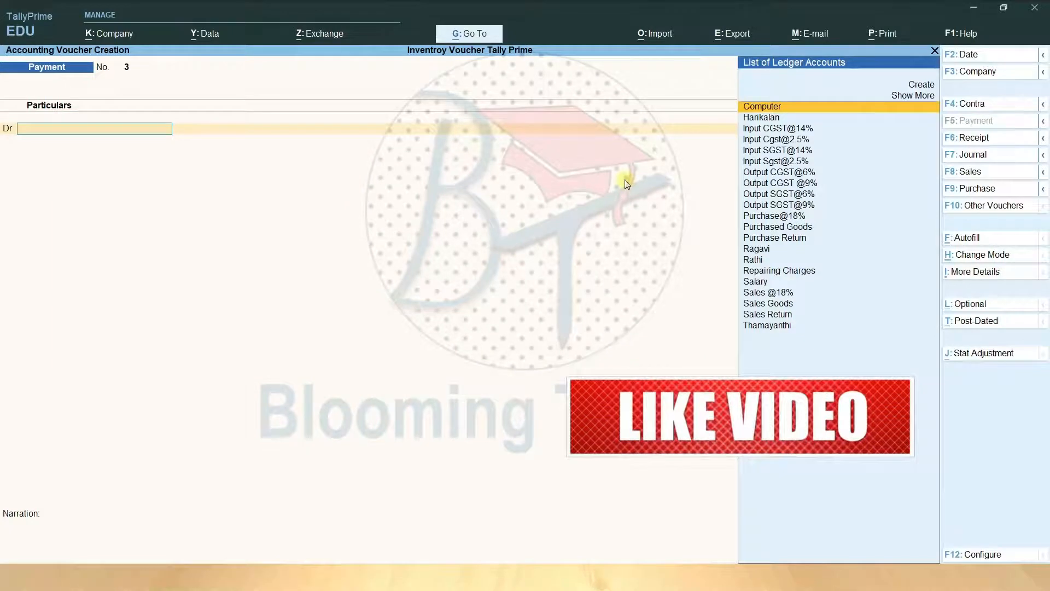
type("R")
key("Down")
key("Down")
key("Return")
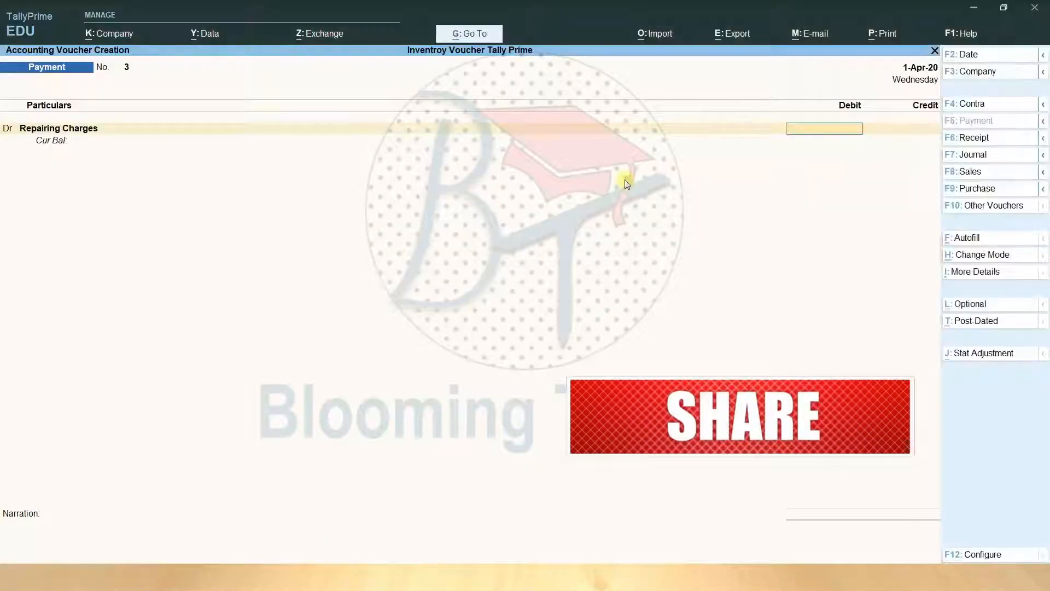
type("6000")
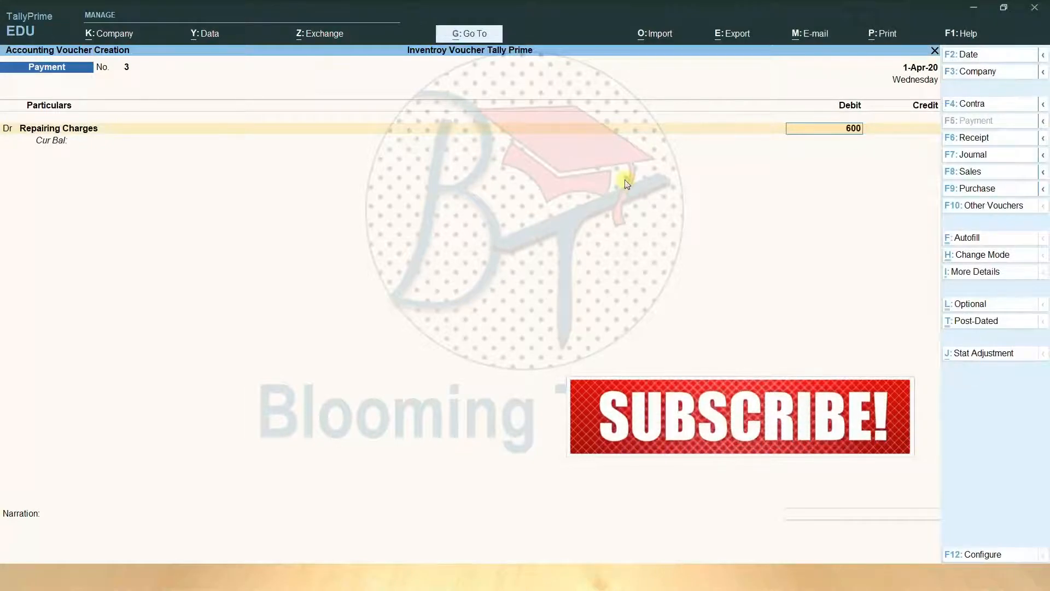
key("Return")
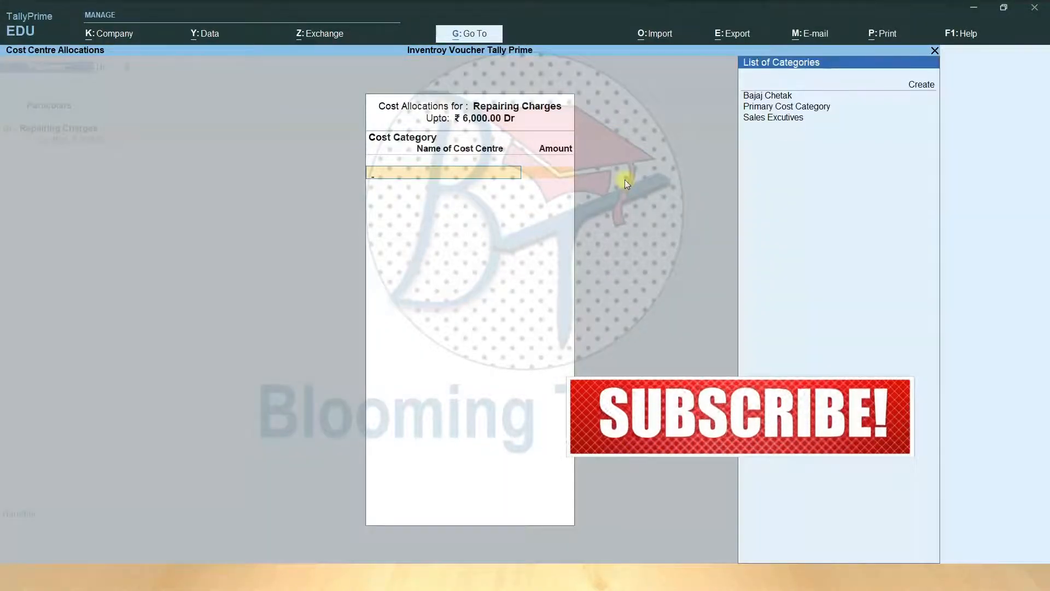
Step: Choose the Bajaj Chetak cost category for the repairing charges and allocate 2,200 to cost centre TN-4678
type("b")
key("Return")
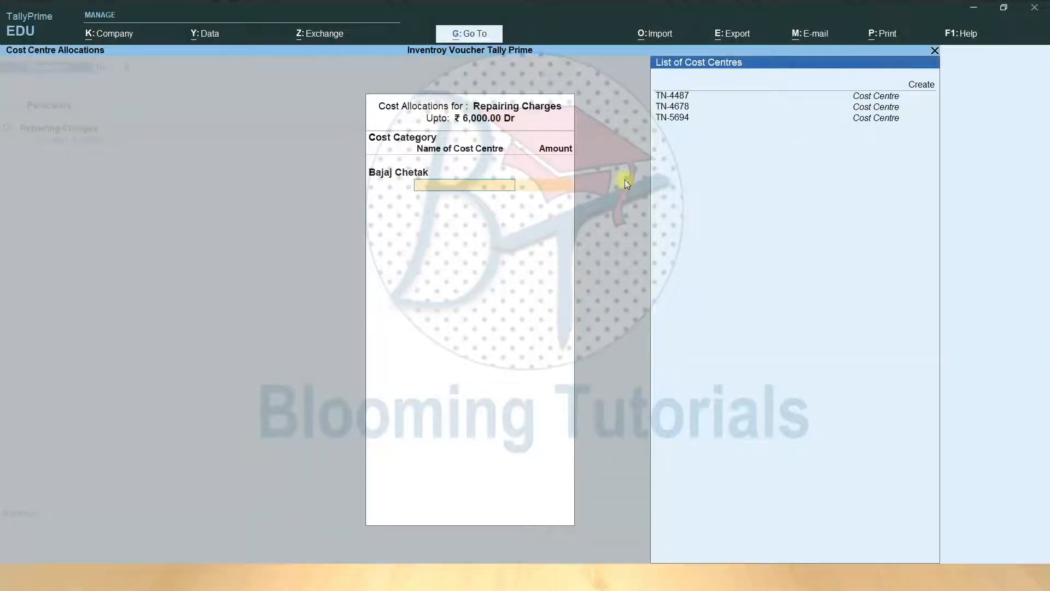
key("Down")
key("Down")
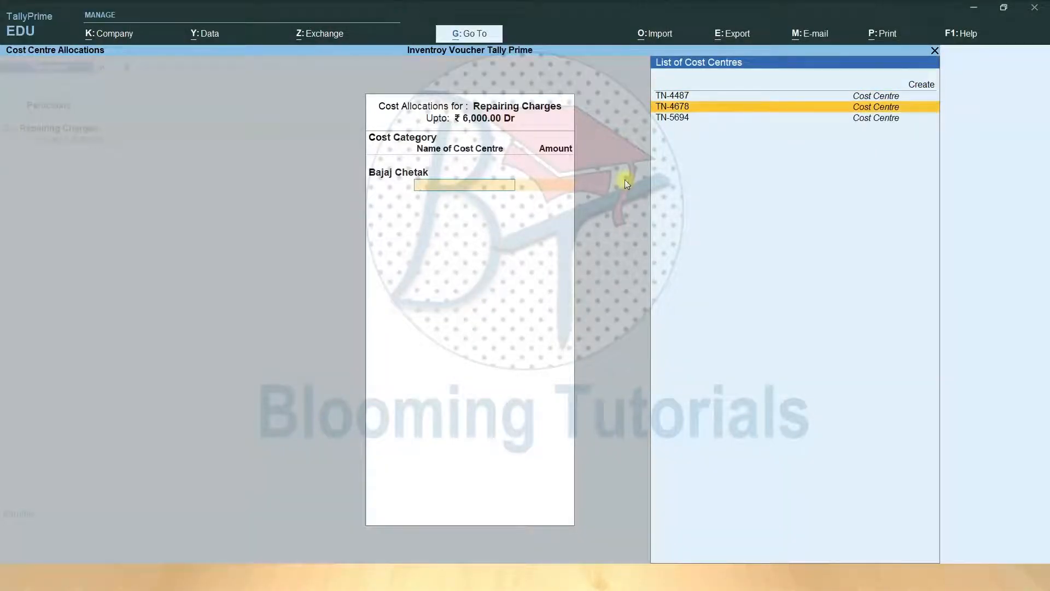
key("Return")
type("2,200")
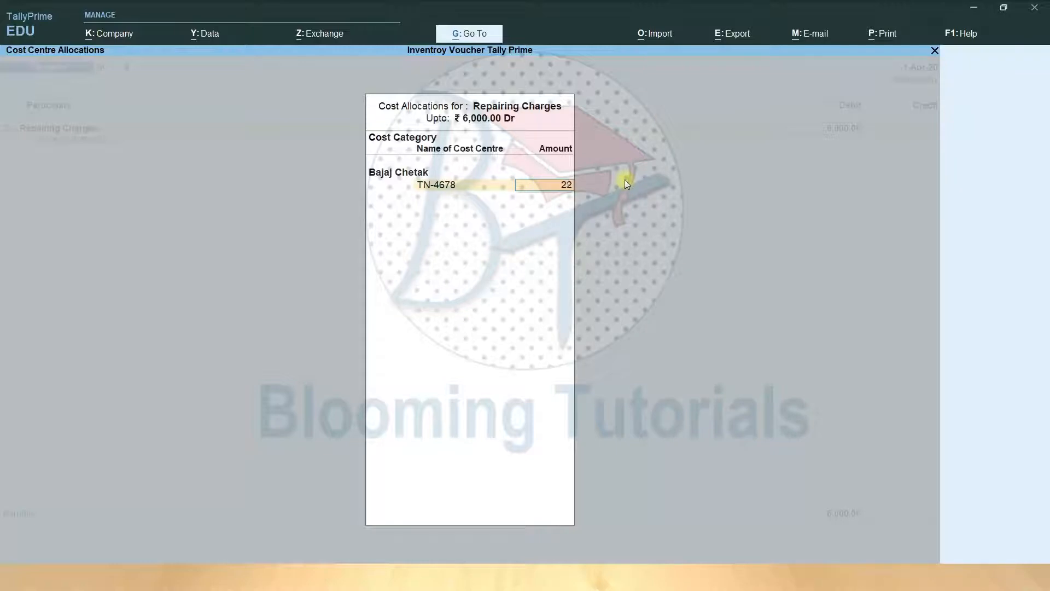
key("Return")
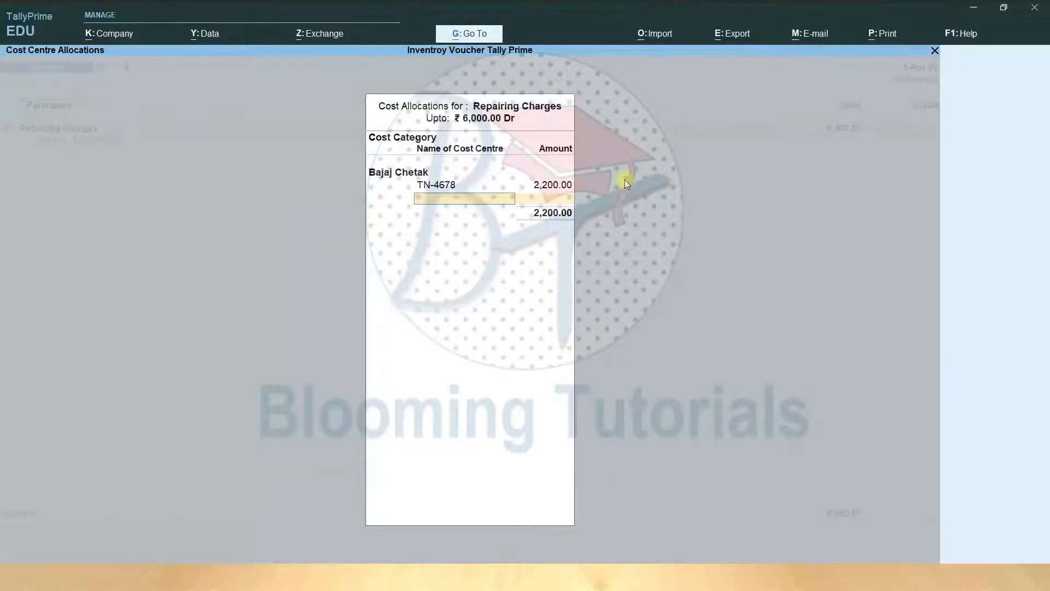
Step: Allocate 2,300 of the repairing charges to cost centre TN-4487
key("Down")
key("Down")
key("Up")
key("Return")
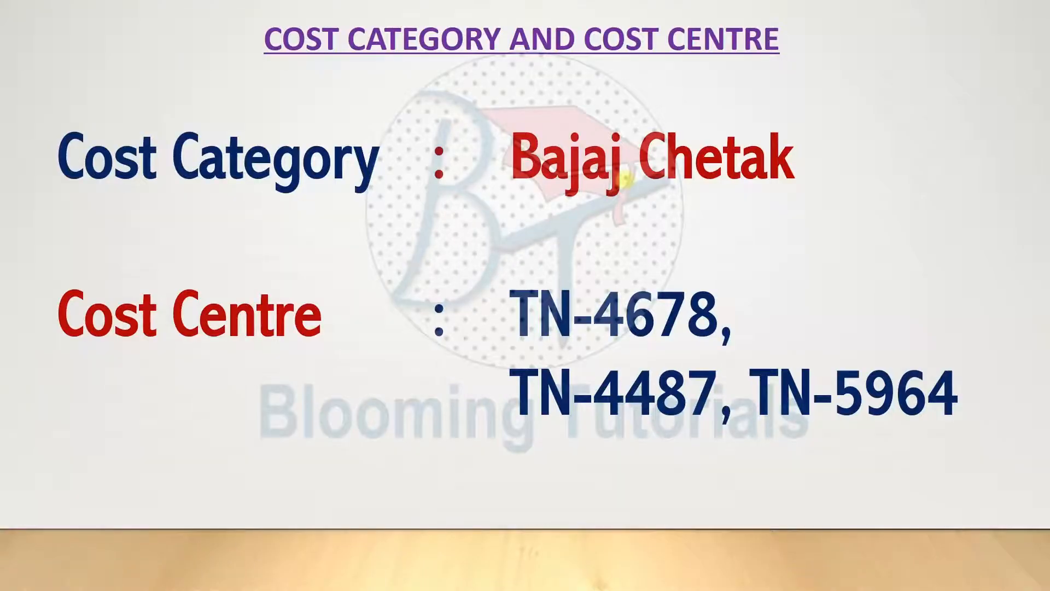
key("Right")
key("Right")
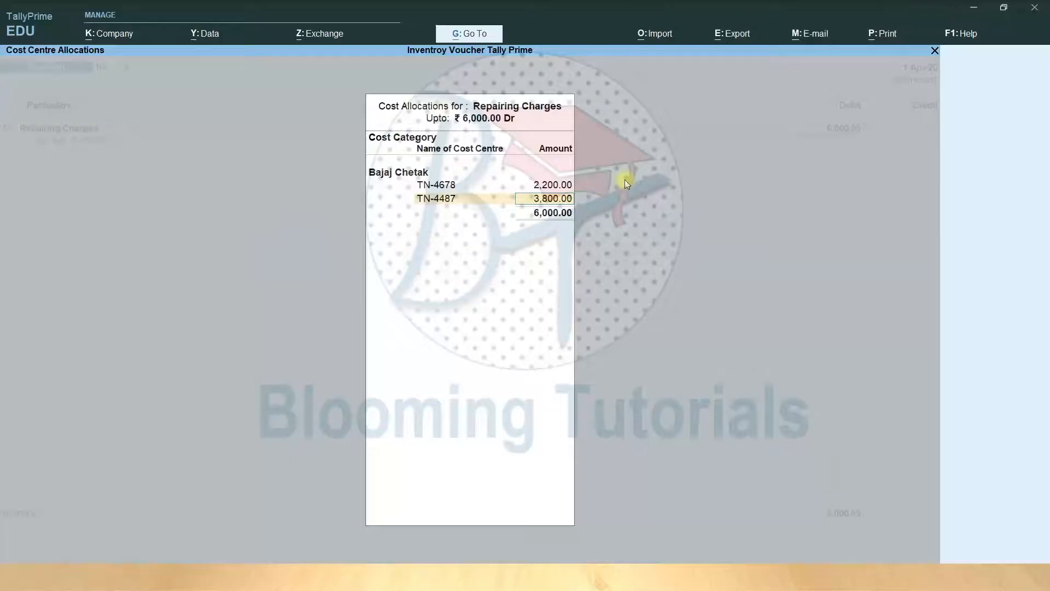
type("2300")
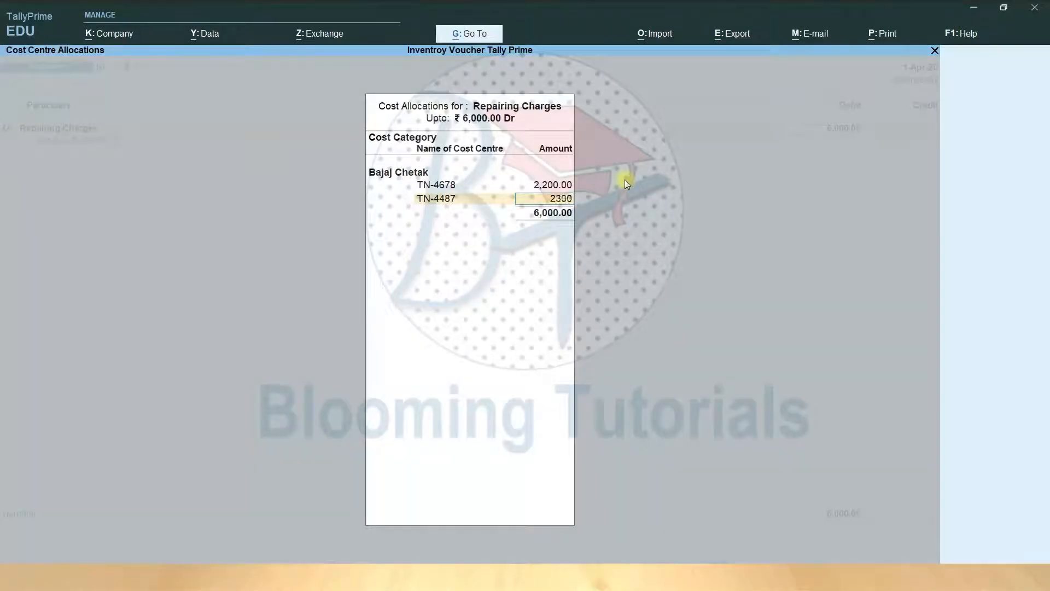
key("Return")
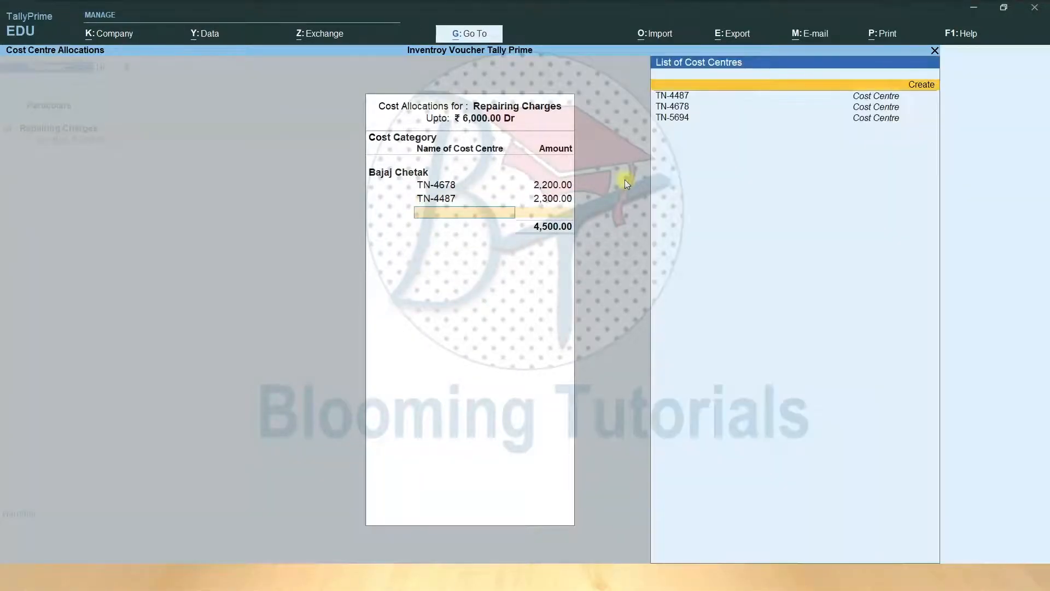
Step: Allocate the remaining 1,500 of the repairing charges to cost centre TN-5694 and finish the cost allocation
key("Down")
key("Down")
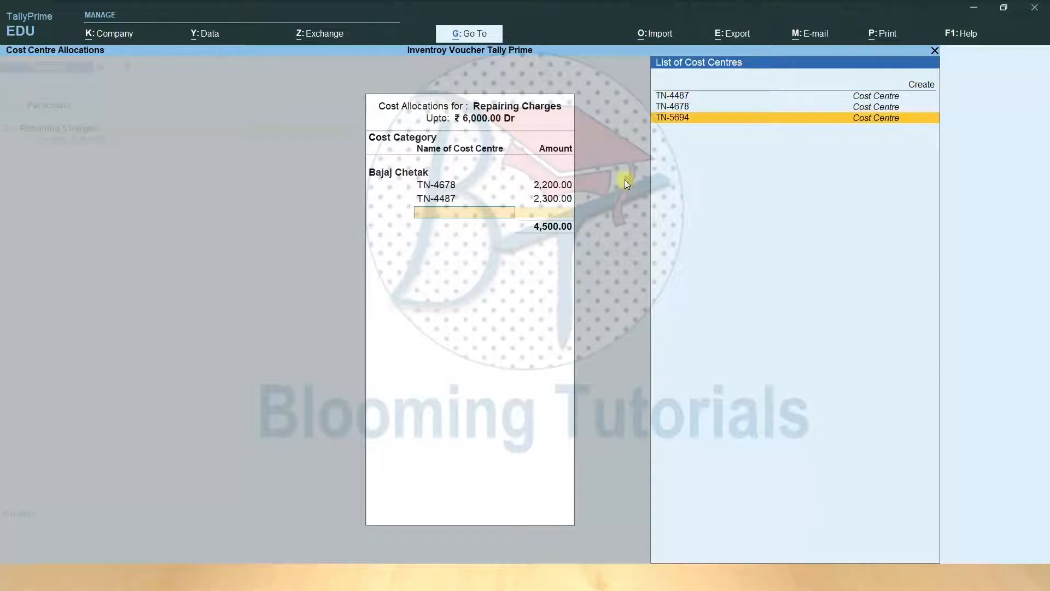
key("Return")
key("Return")
key("Return")
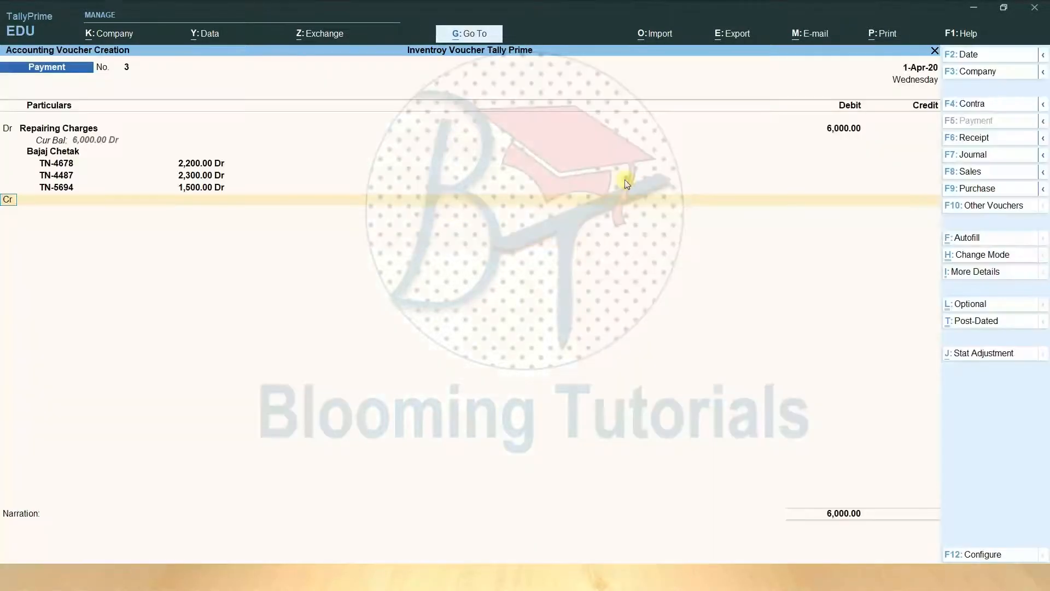
Step: Credit Cash with 6,000, leave the narration blank and save the payment voucher
key("Return")
key("Return")
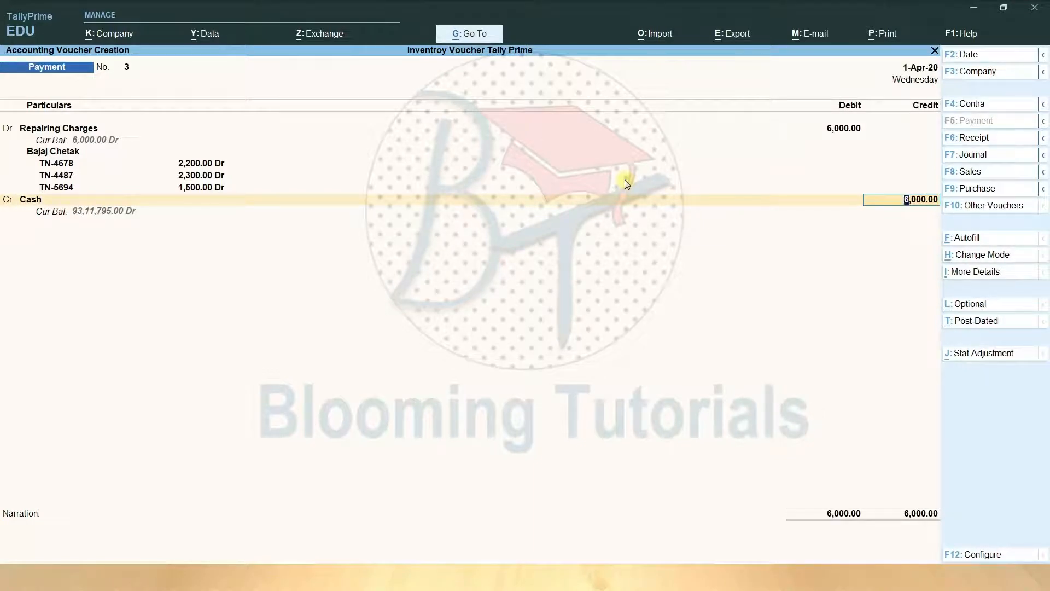
key("Return")
key("Return")
key("Return")
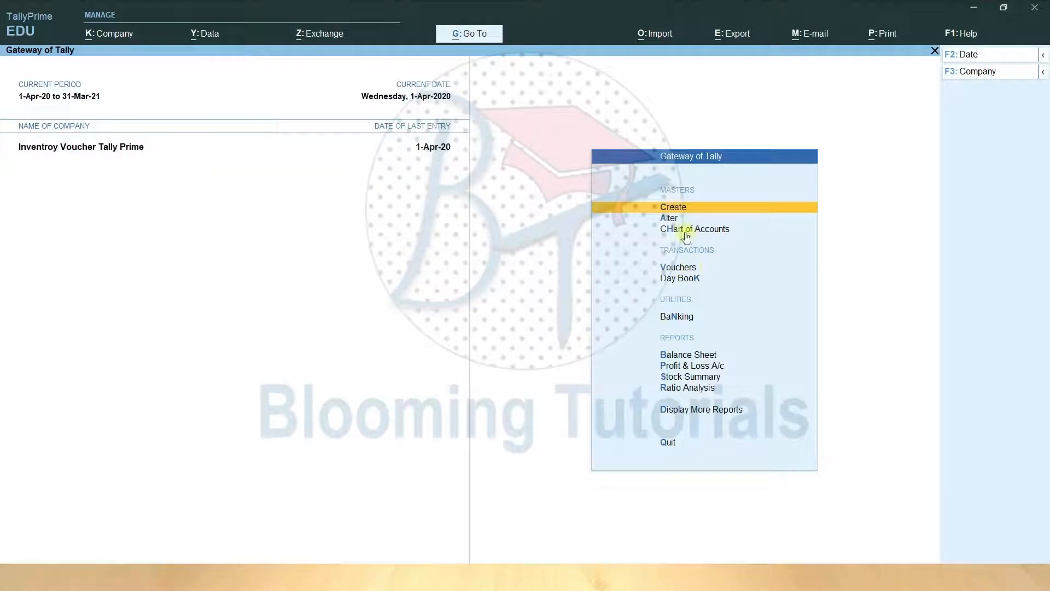
Step: Look at the blank cost category creation form and return to the Gateway of Tally without creating anything
left_click(678, 206)
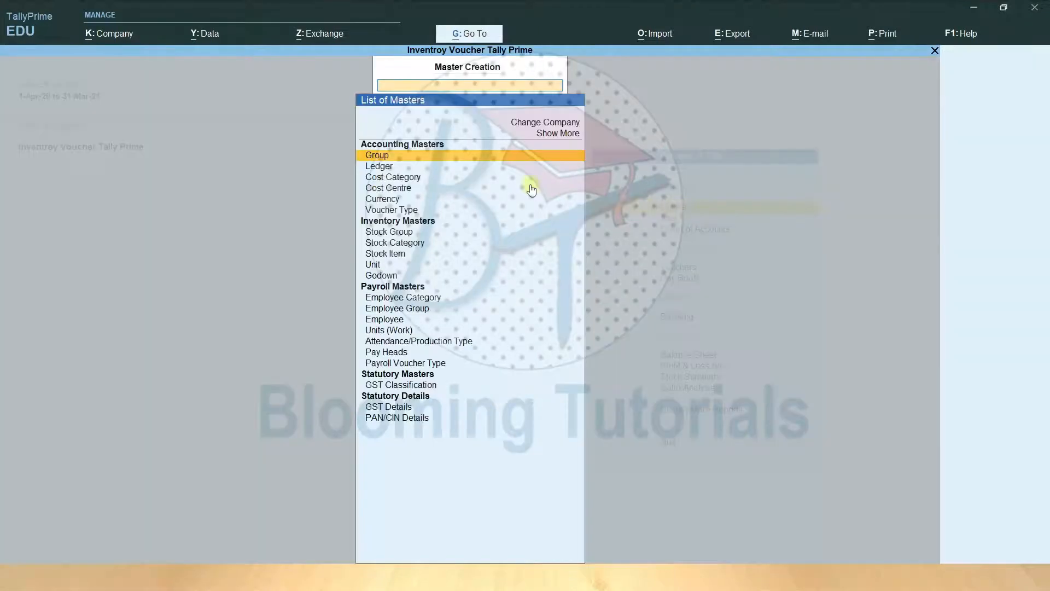
left_click(400, 178)
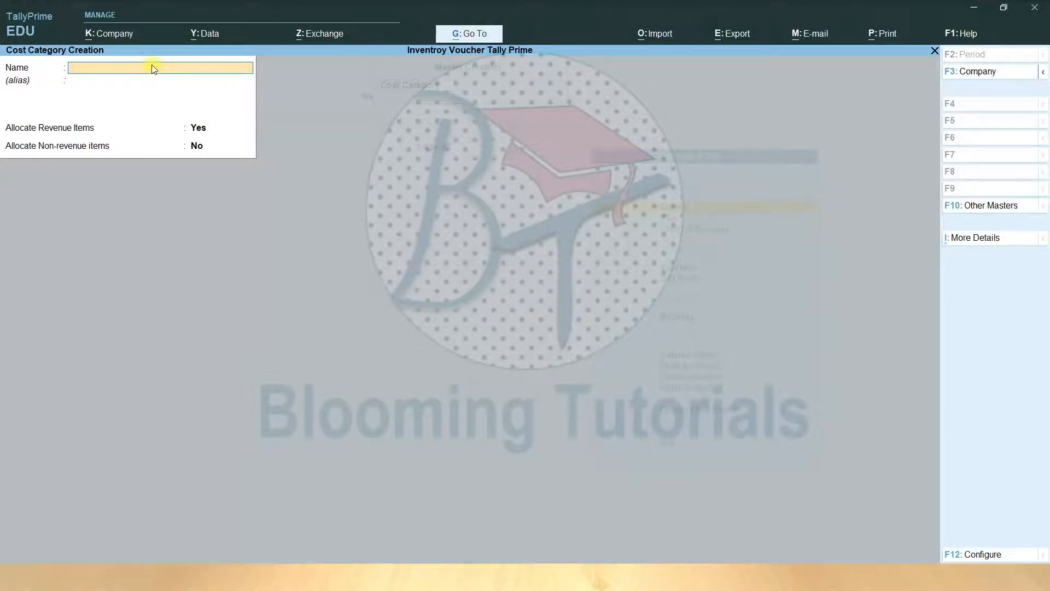
key("Escape")
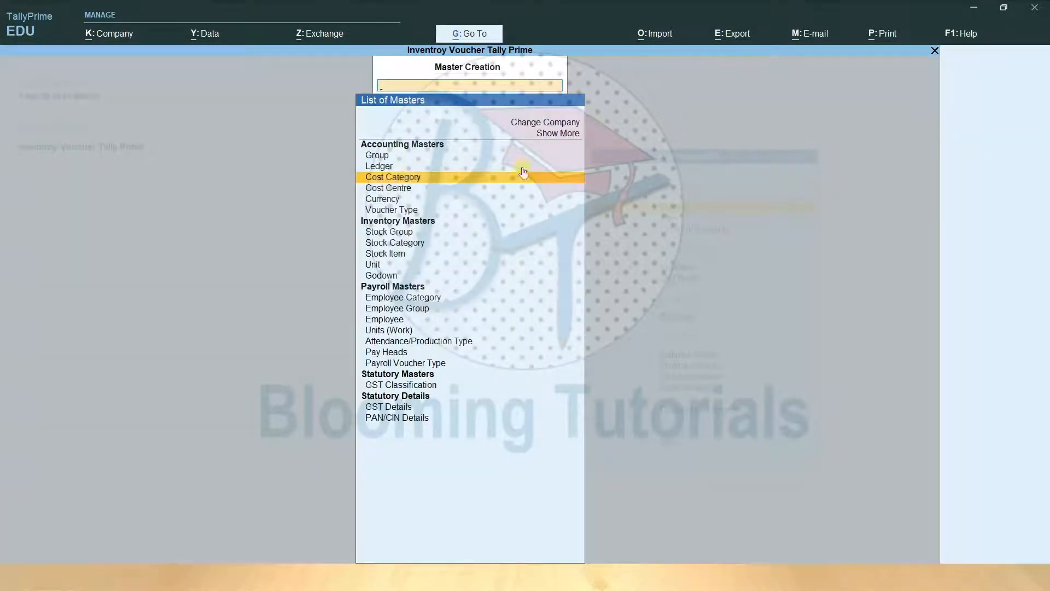
key("Escape")
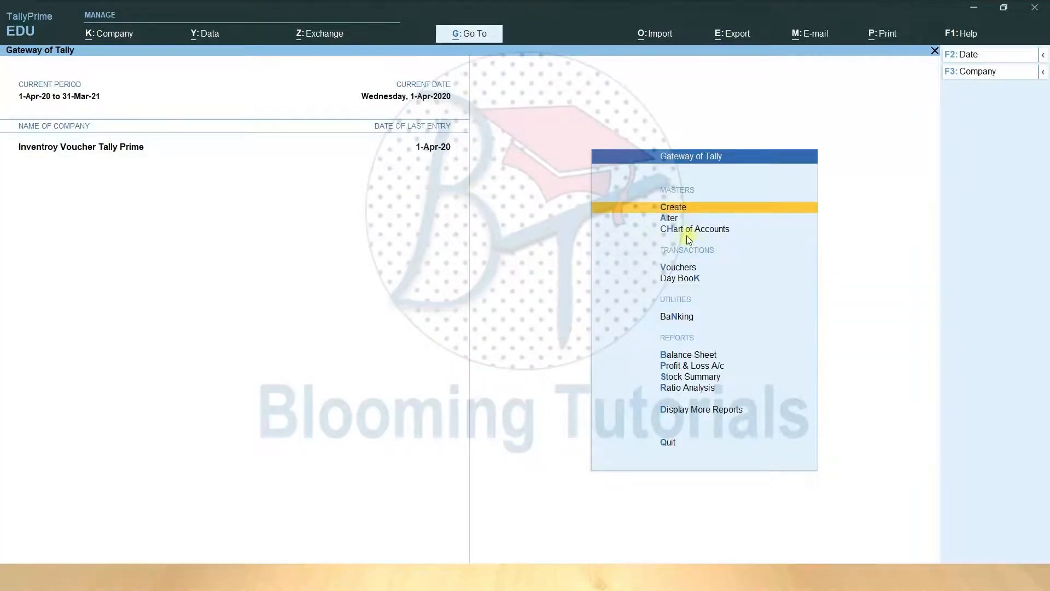
Step: View the cost categories available for alteration, open Bajaj Discover and leave it without saving changes
left_click(672, 219)
left_click(397, 182)
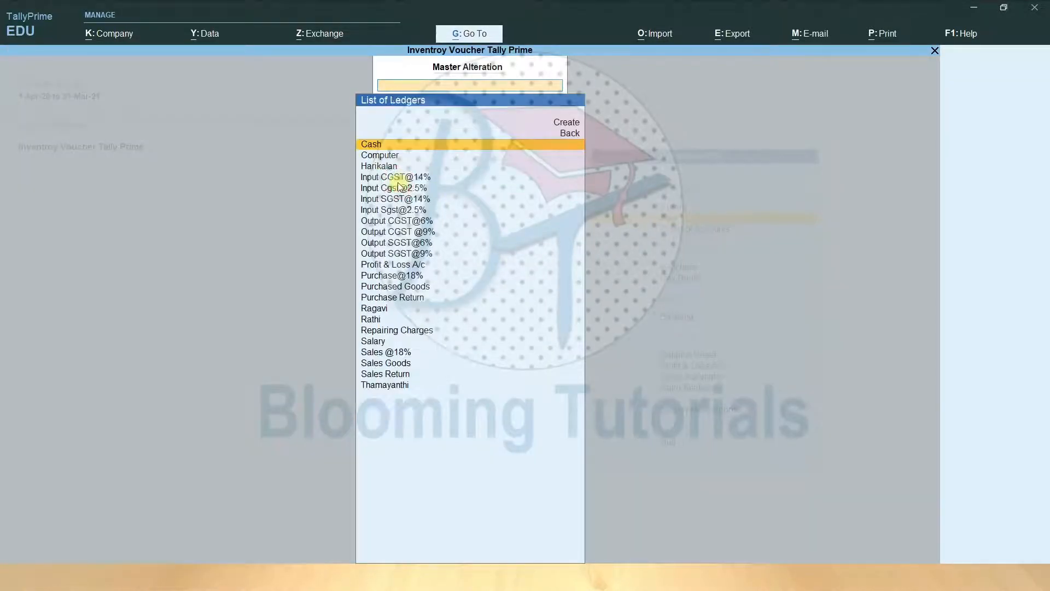
key("Escape")
left_click(401, 189)
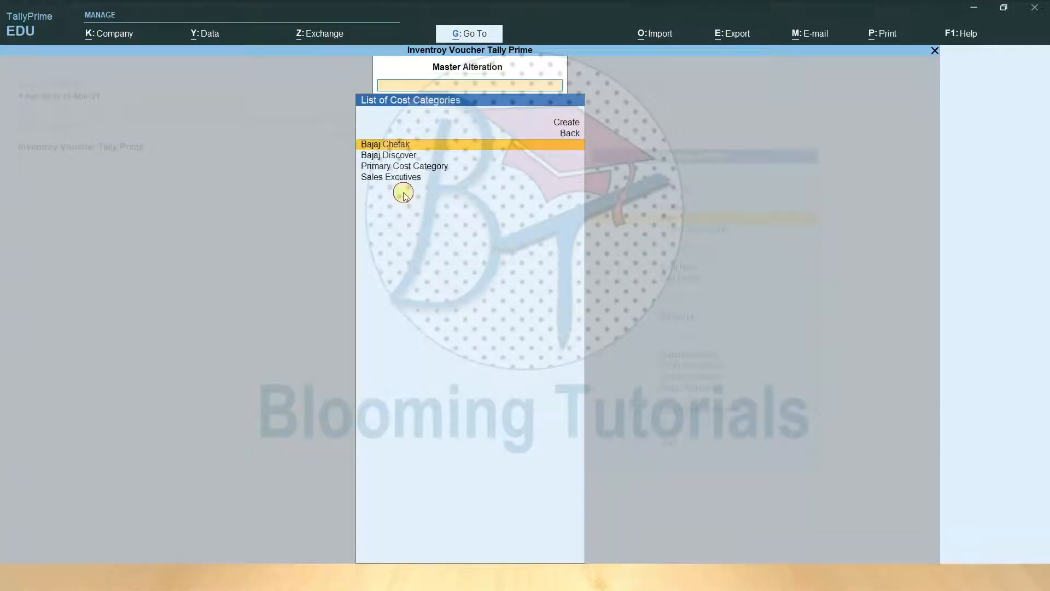
left_click(389, 155)
key("BackSpace")
key("Escape")
key("y")
key("Escape")
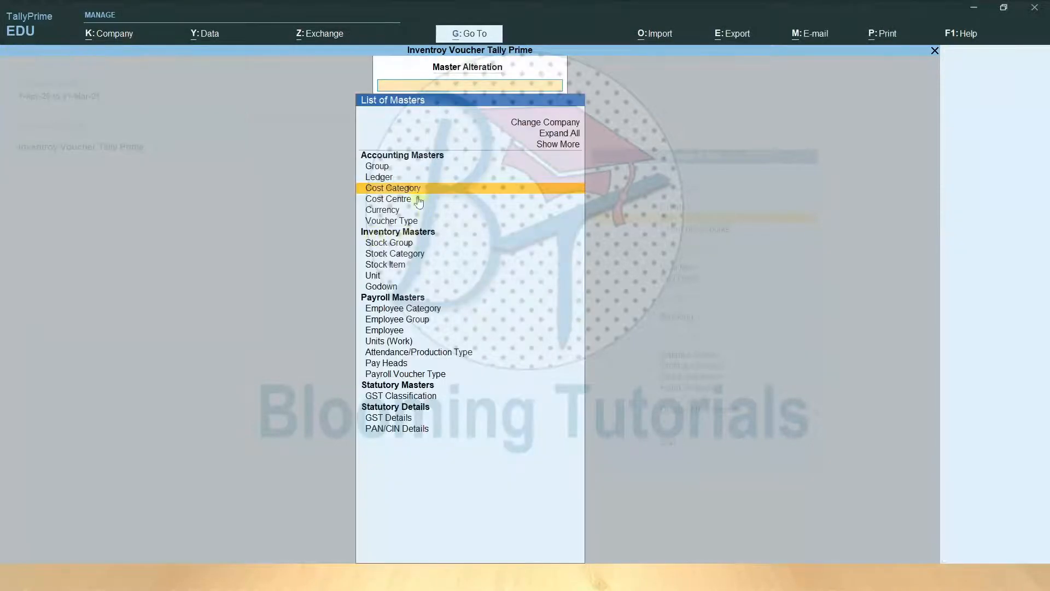
Step: View the cost centres available for alteration and return to the Gateway of Tally
left_click(387, 200)
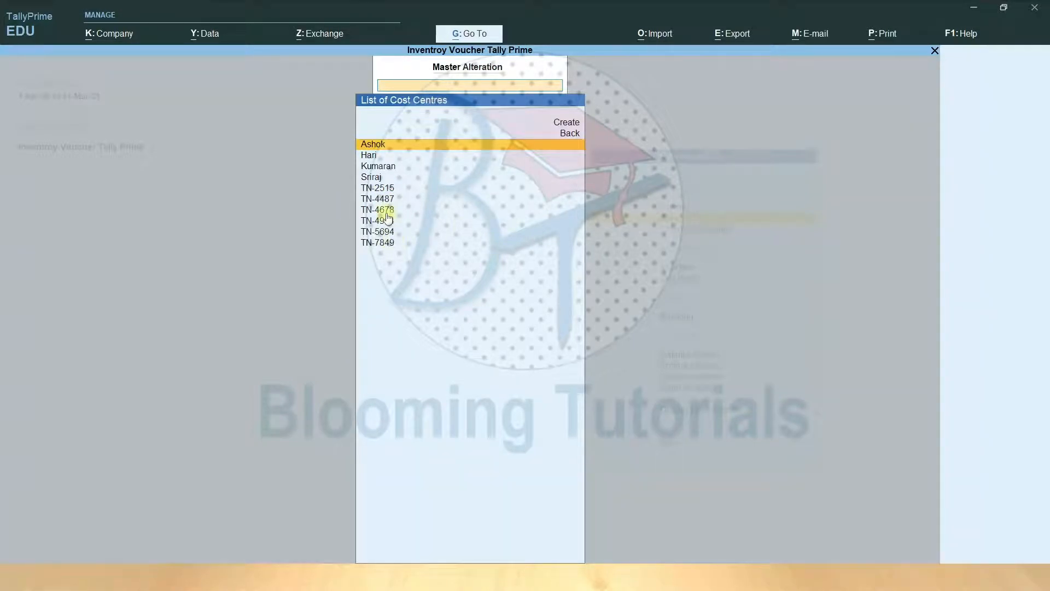
key("Escape")
key("Escape")
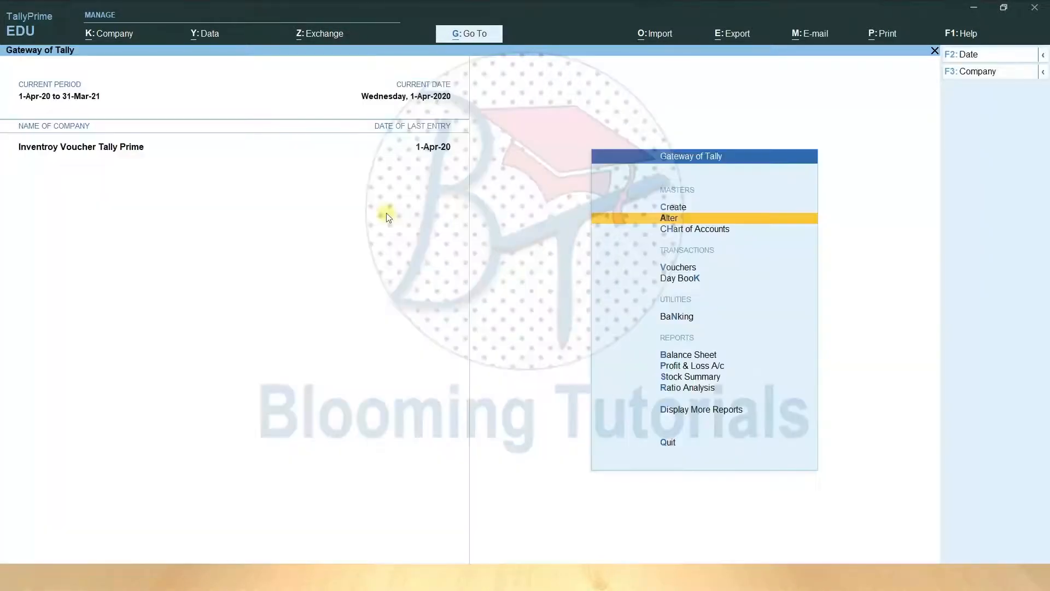
Step: Start a new payment voucher and debit Repairing Charges with 3,000
left_click(681, 268)
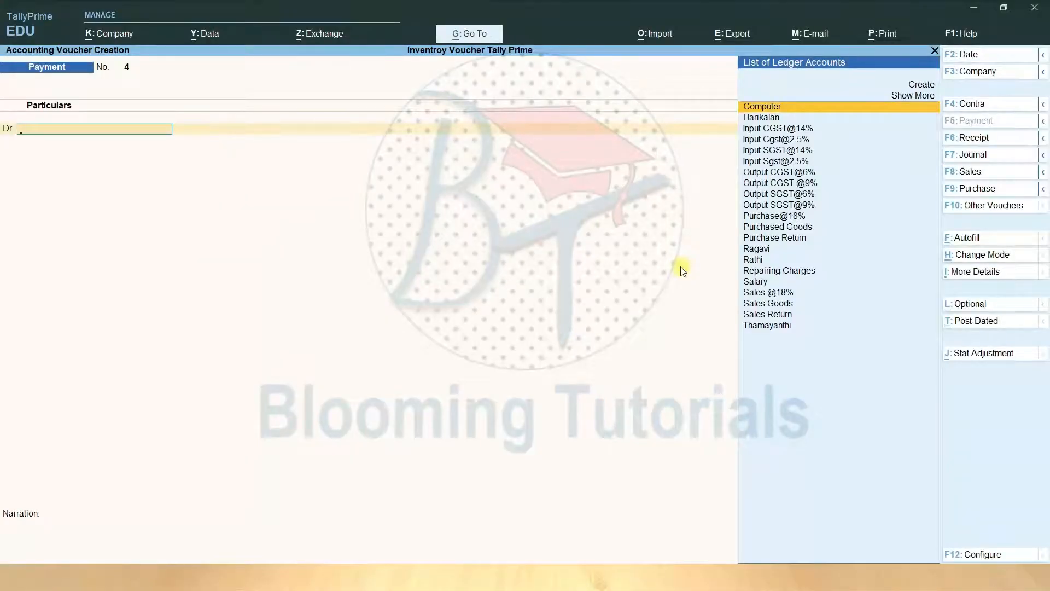
key("alt")
key("Down")
key("Down")
key("Down")
key("Down")
key("Down")
key("Down")
key("Down")
key("Down")
key("Down")
key("Down")
key("Down")
key("Down")
key("Down")
key("Down")
key("Down")
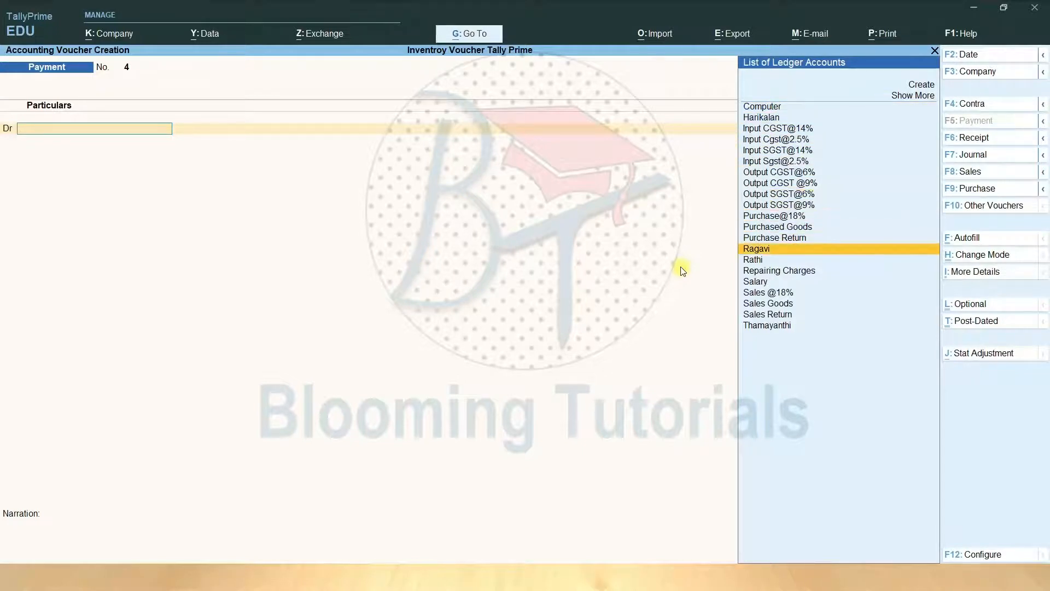
key("Return")
key("alt")
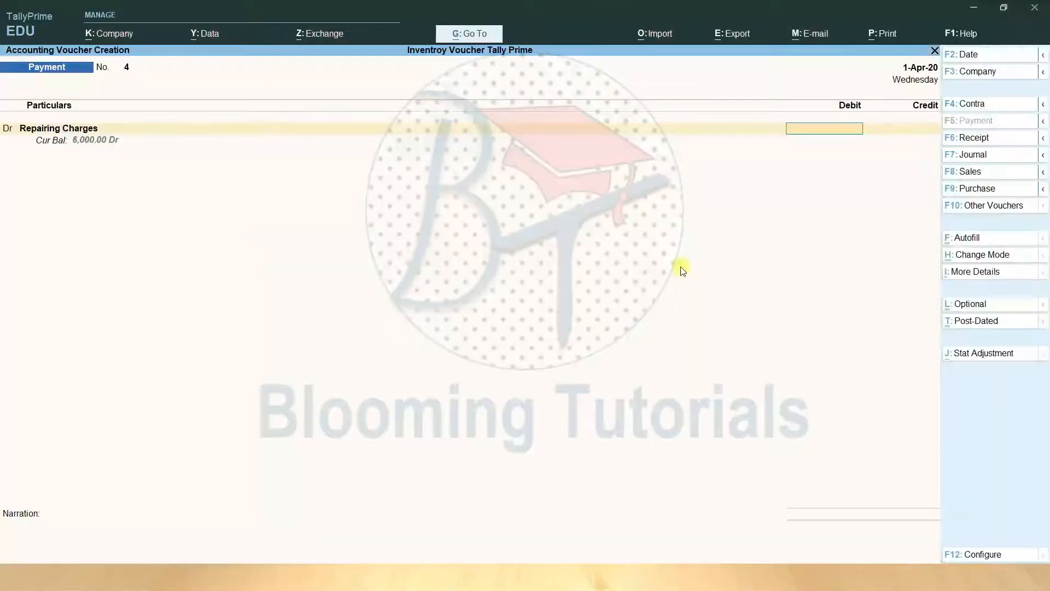
type("3,000")
key("Return")
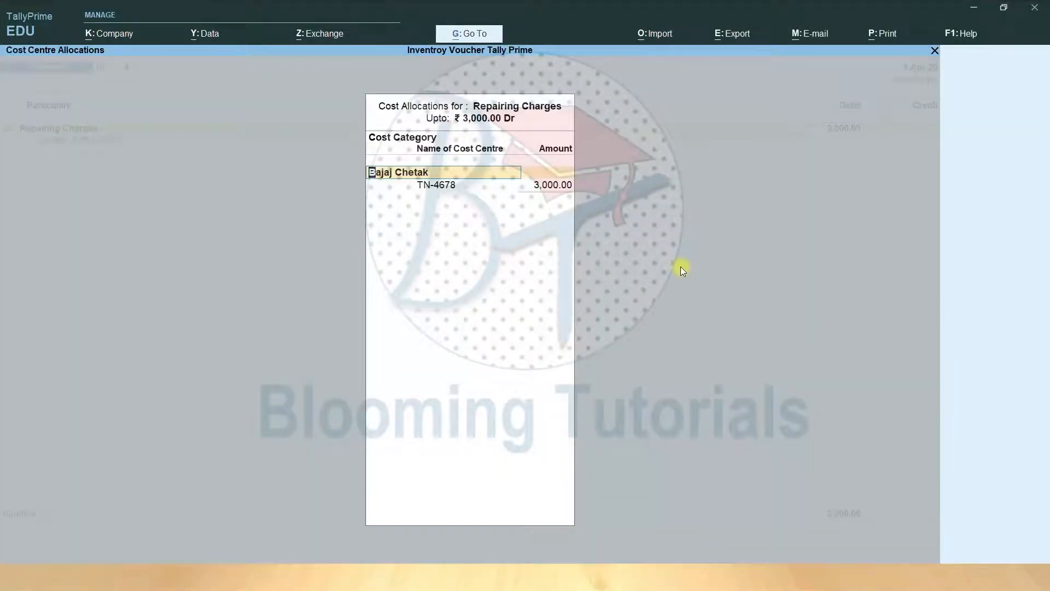
Step: Change the cost category in the Repairing Charges allocation from Bajaj Chetak to Bajaj Discover
key("BackSpace")
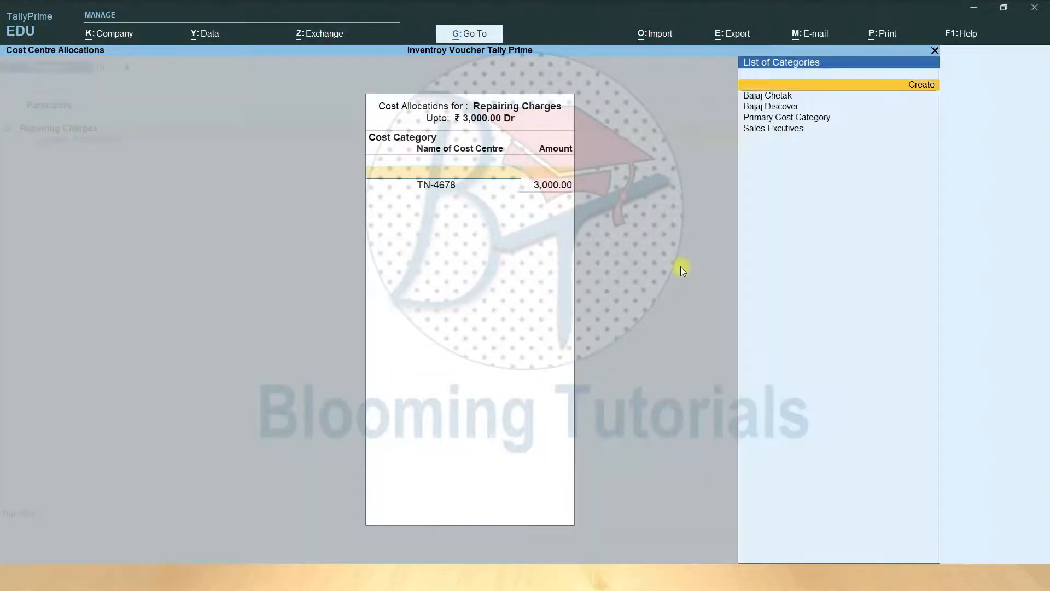
key("Down")
key("Down")
key("Return")
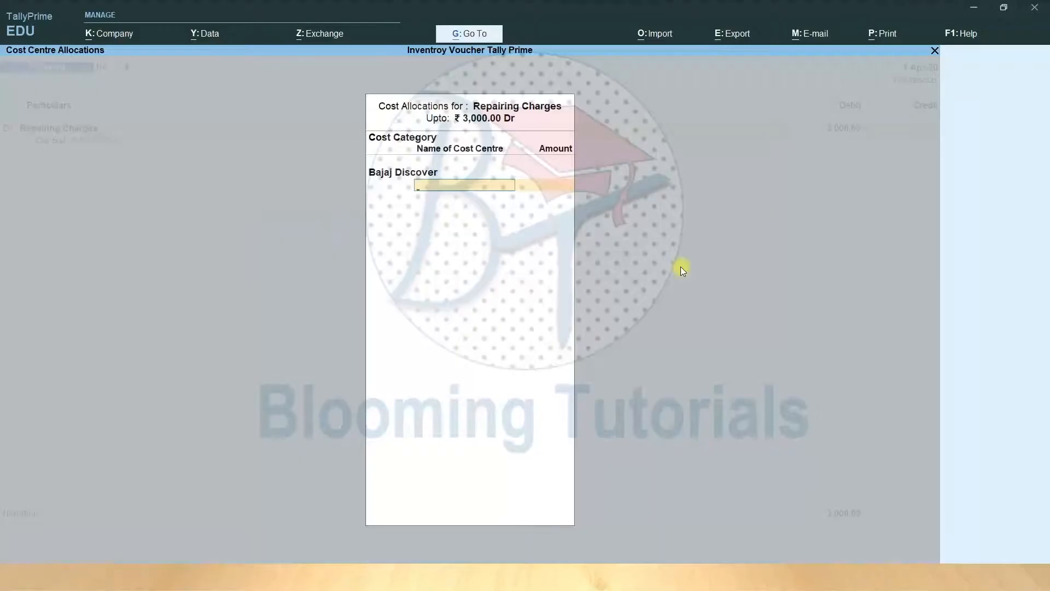
Step: Allocate 1,500 of the repairing charges to the Bajaj Discover cost centre TN-2515
key("Down")
key("Up")
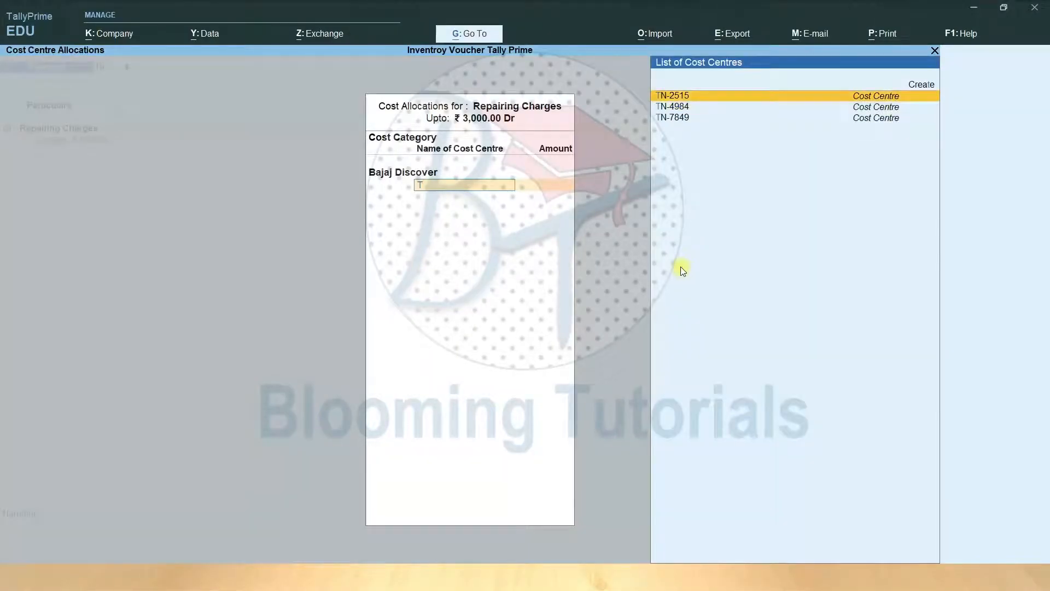
key("Return")
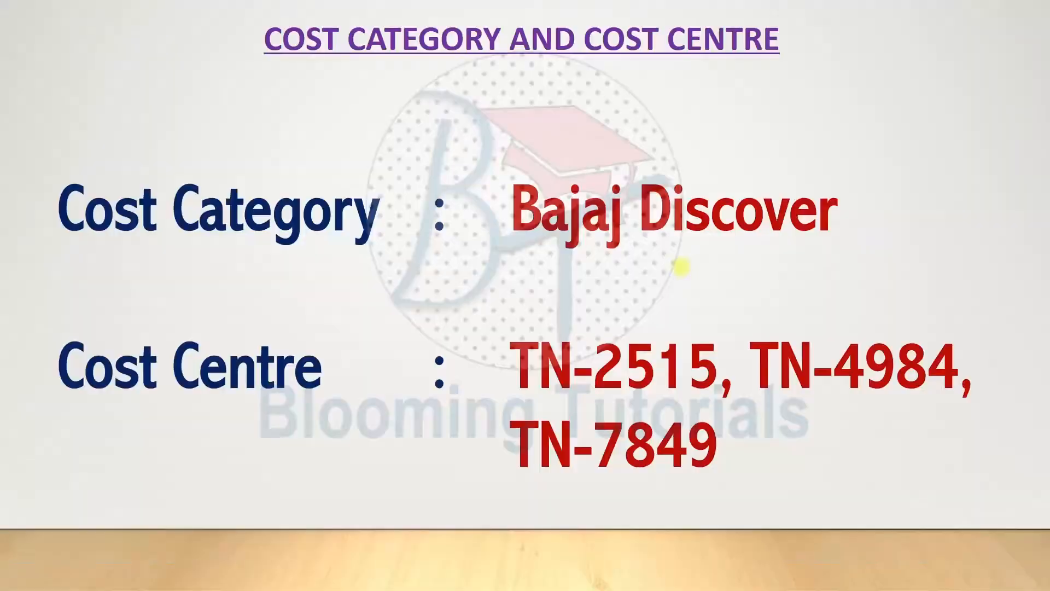
key("Left")
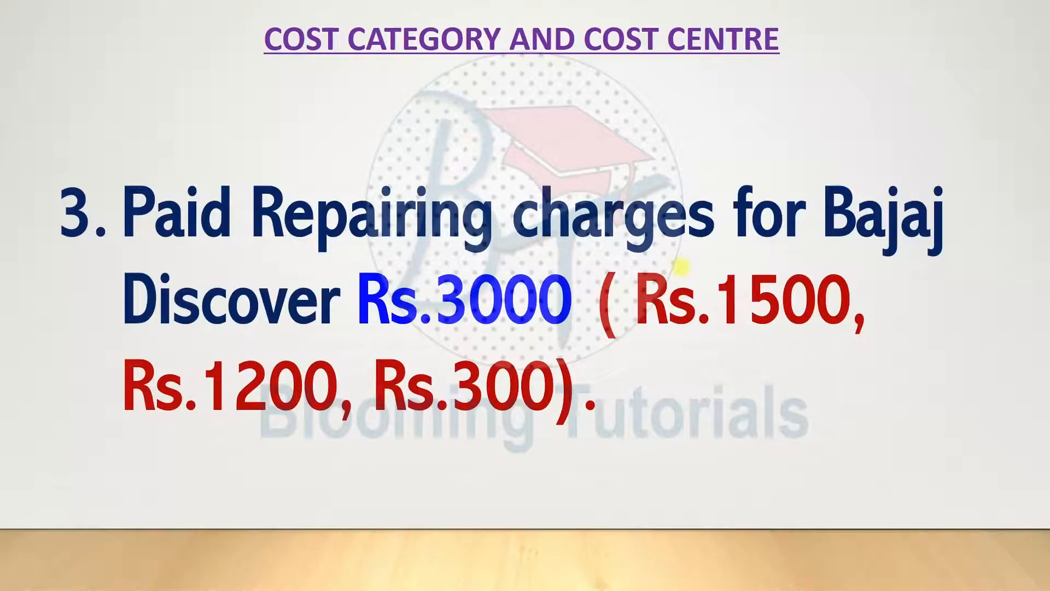
key("Left")
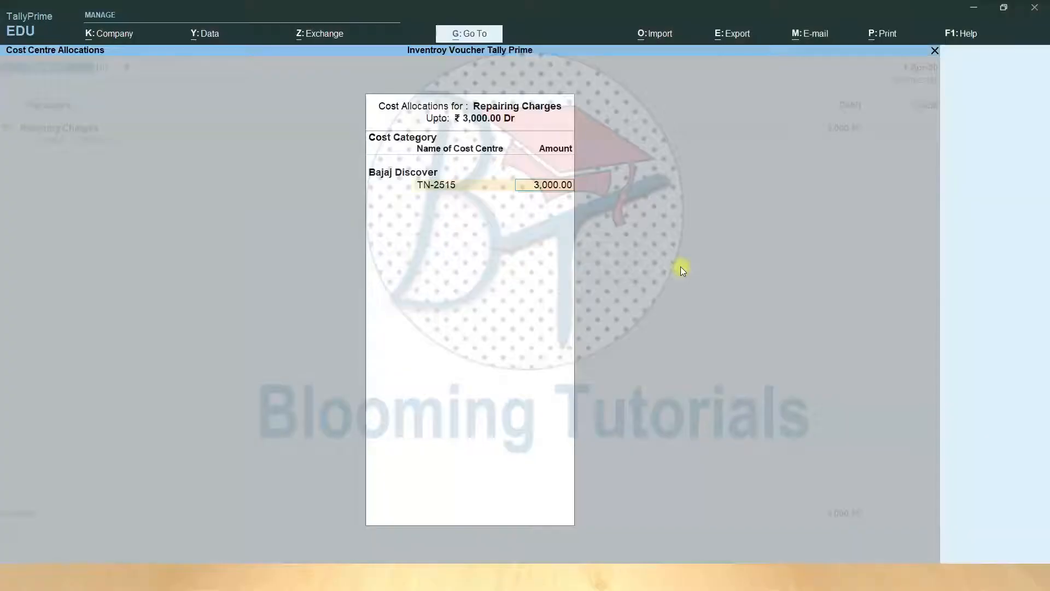
type("1500")
key("Return")
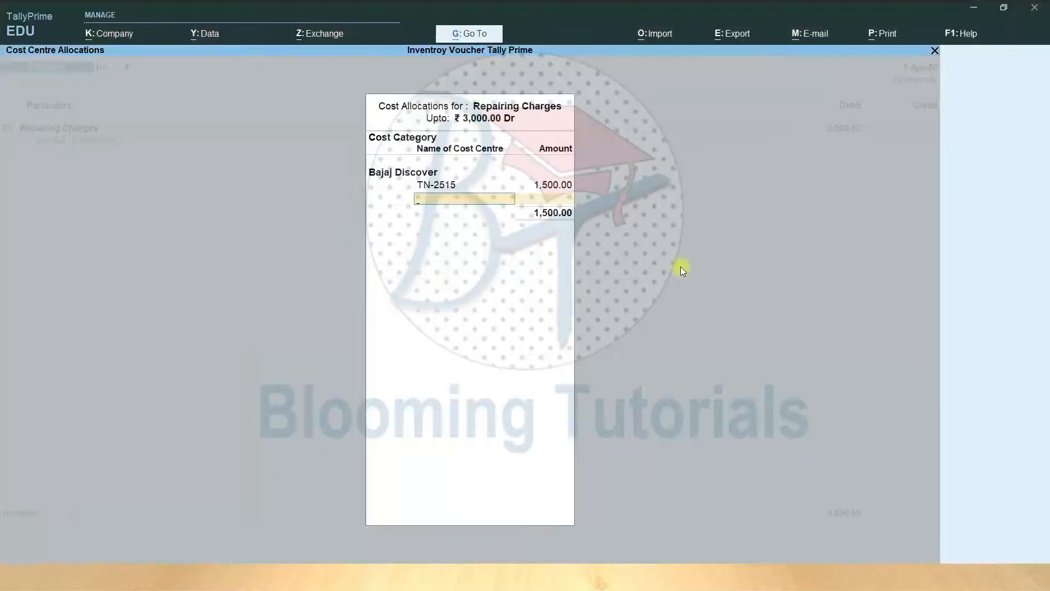
Step: Add cost centre TN-4984 to the Bajaj Discover allocation with an amount of 1,200
type("T")
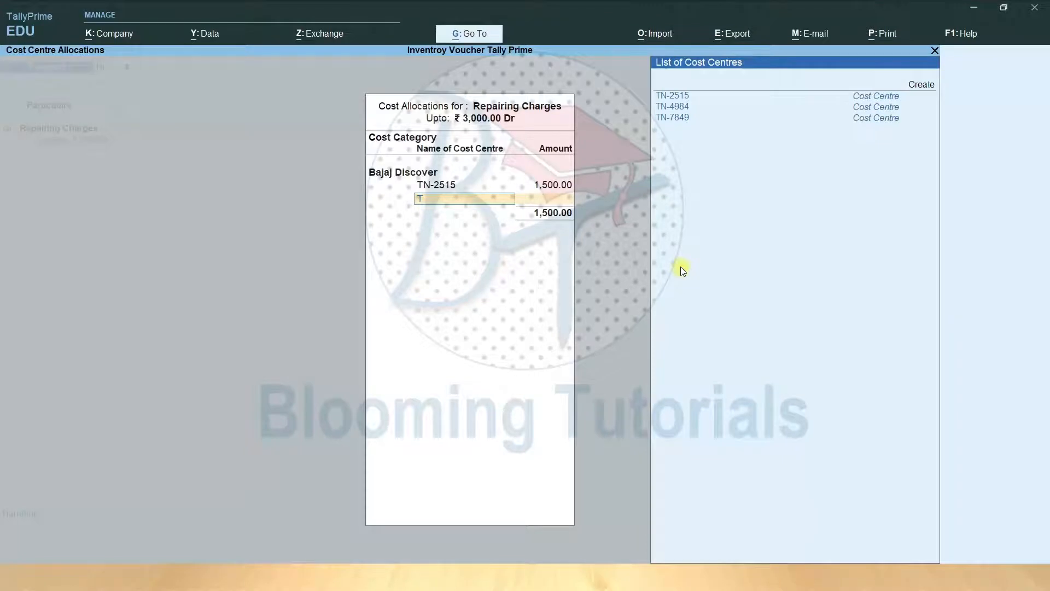
key("Down")
key("Return")
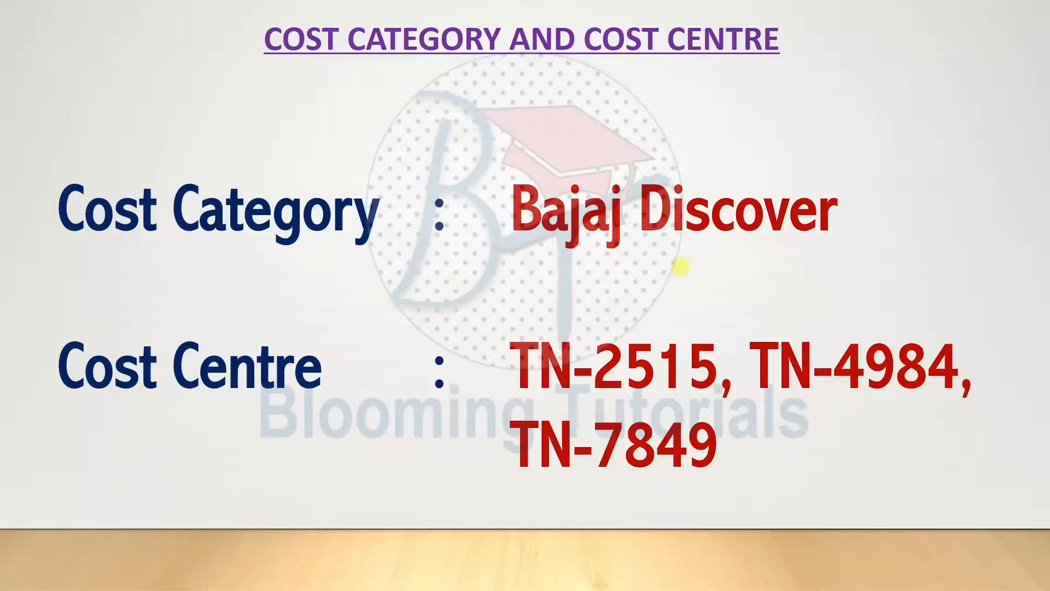
key("Left")
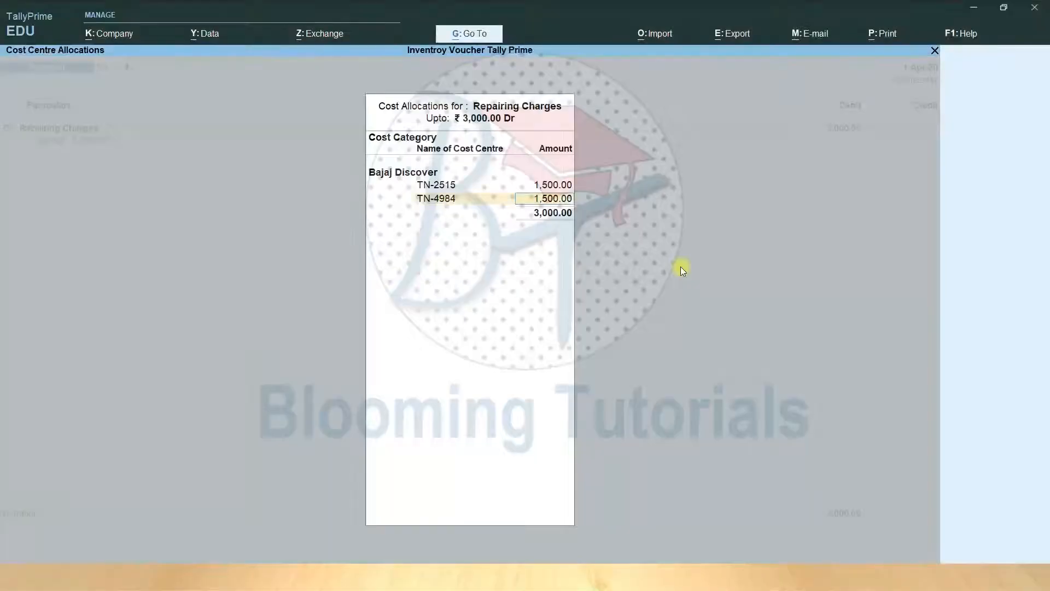
type("1200")
key("Return")
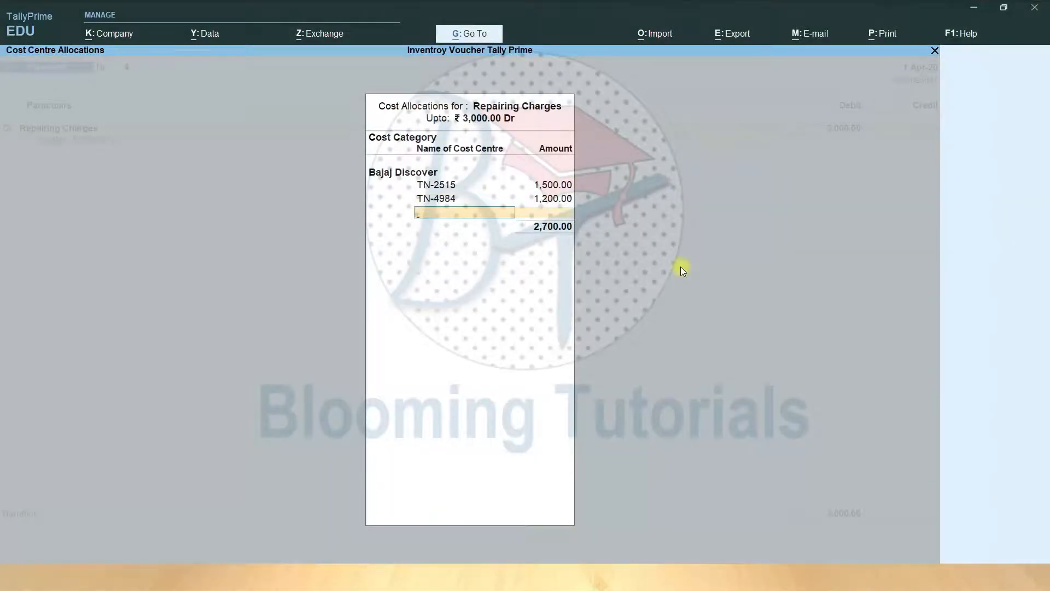
Step: Allocate the remaining 300 to cost centre TN-7849 and complete the cost centre allocations
key("Down")
key("Down")
key("Down")
key("Return")
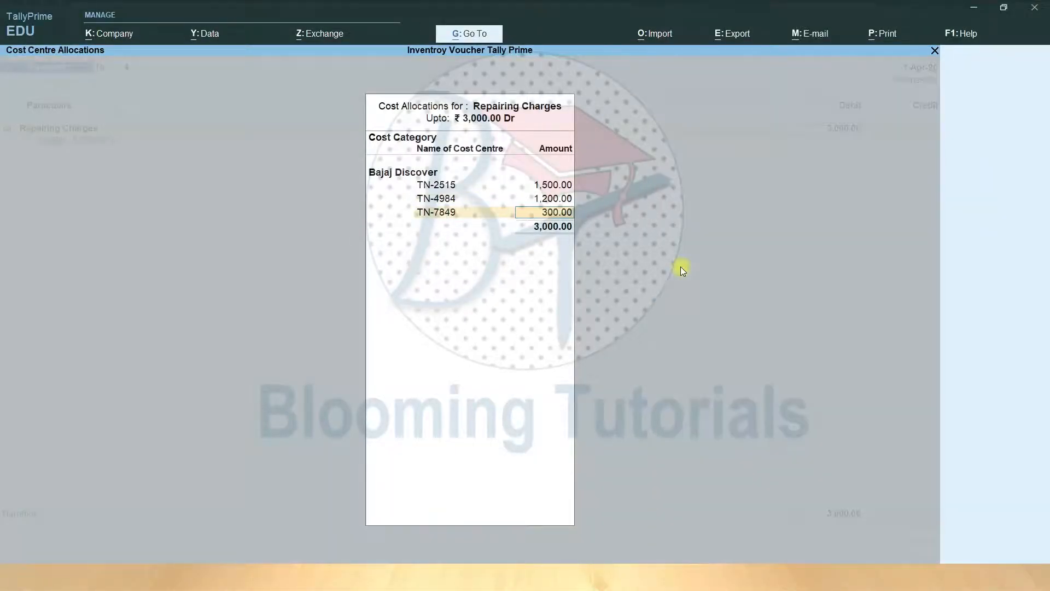
key("Return")
key("Return")
key("Return")
Step: Credit Cash with 3,000 and leave the payment voucher's narration blank
key("Return")
key("Return")
key("Return")
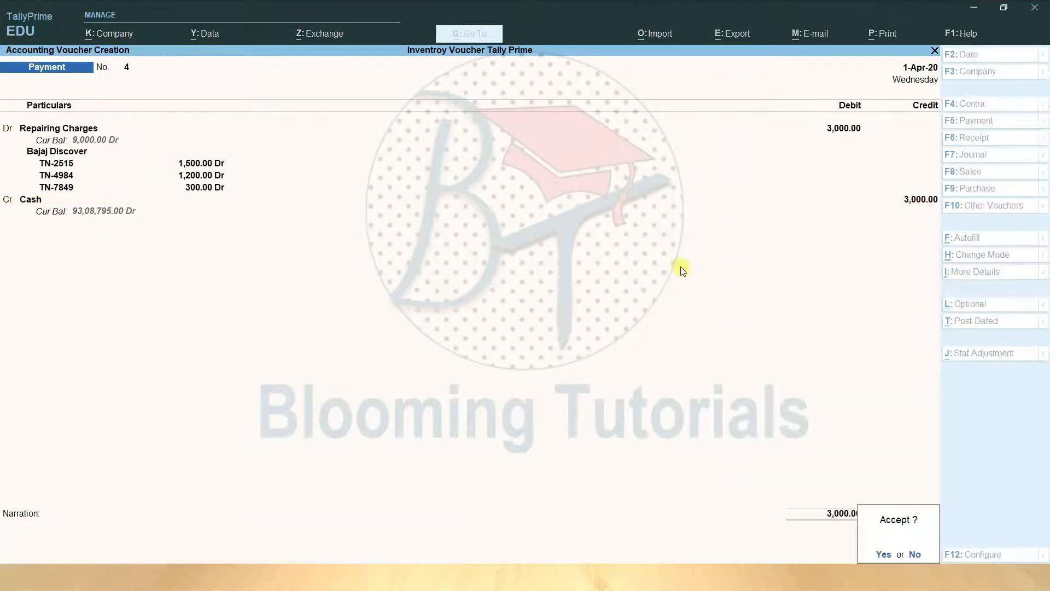